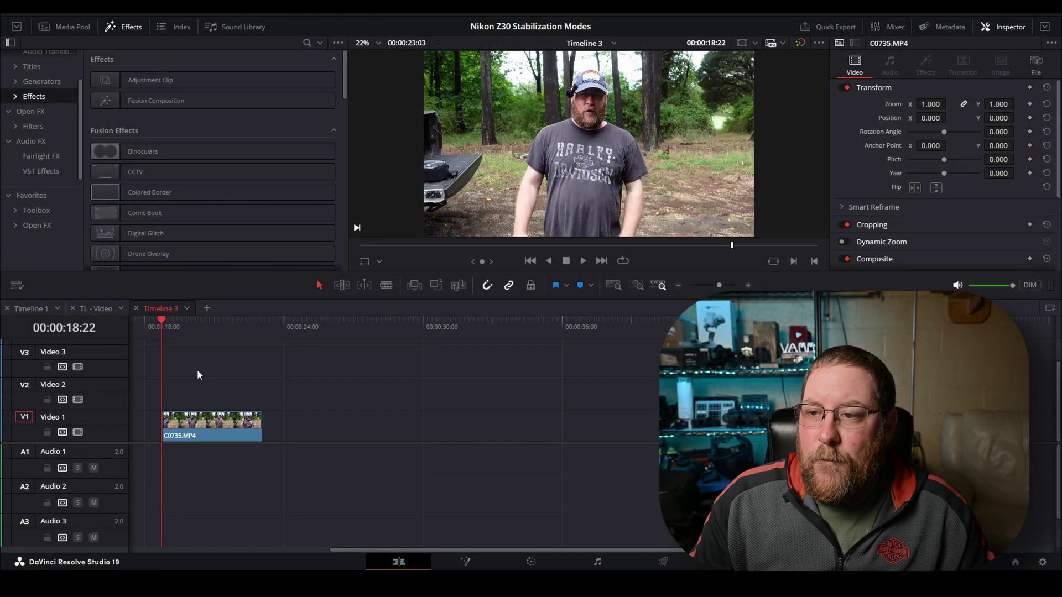
Zoom the timeline to the 18–22 second stretch and select the C0735.MP4 clip on Video 1
scroll(195, 370, left, 3)
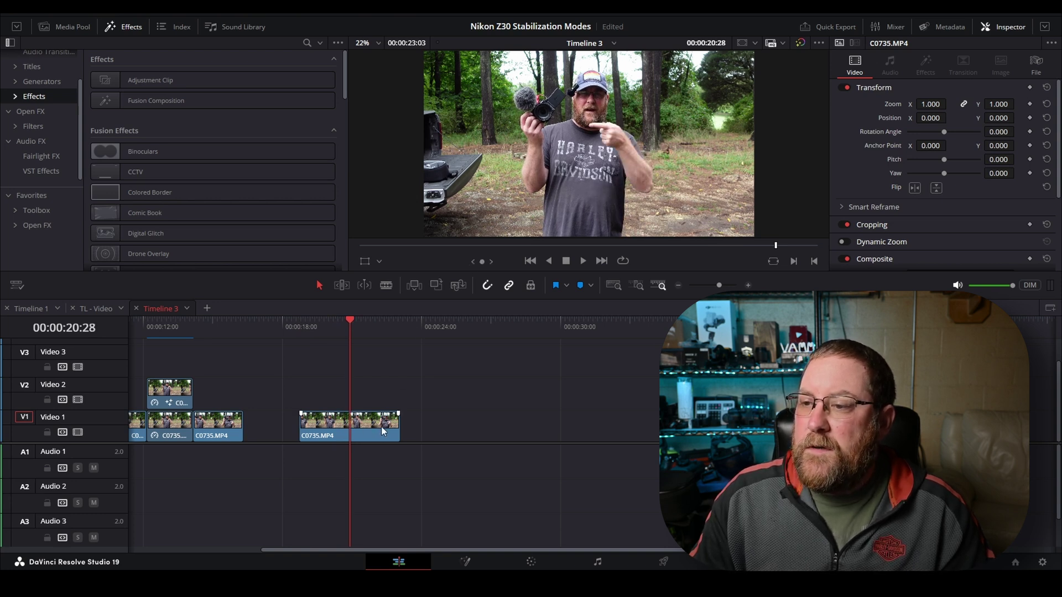
scroll(378, 428, up, 5)
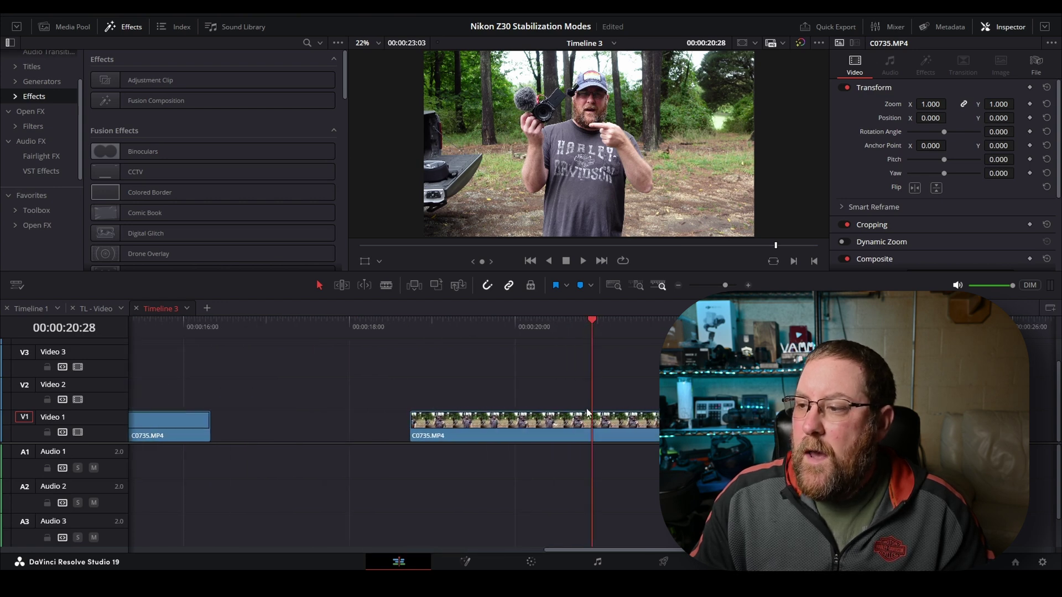
drag(648, 380, 552, 380)
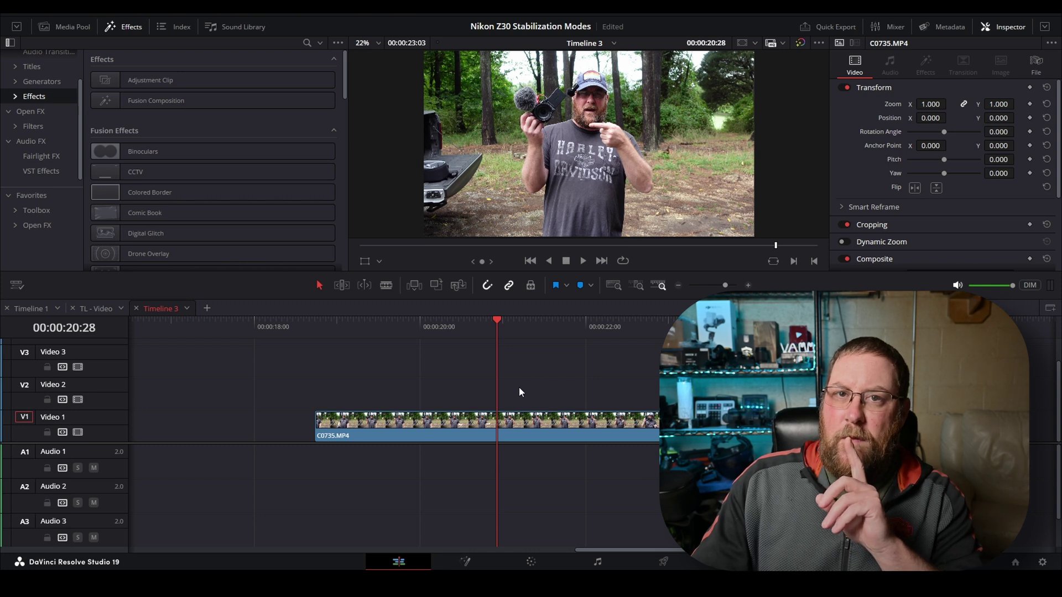
click(550, 427)
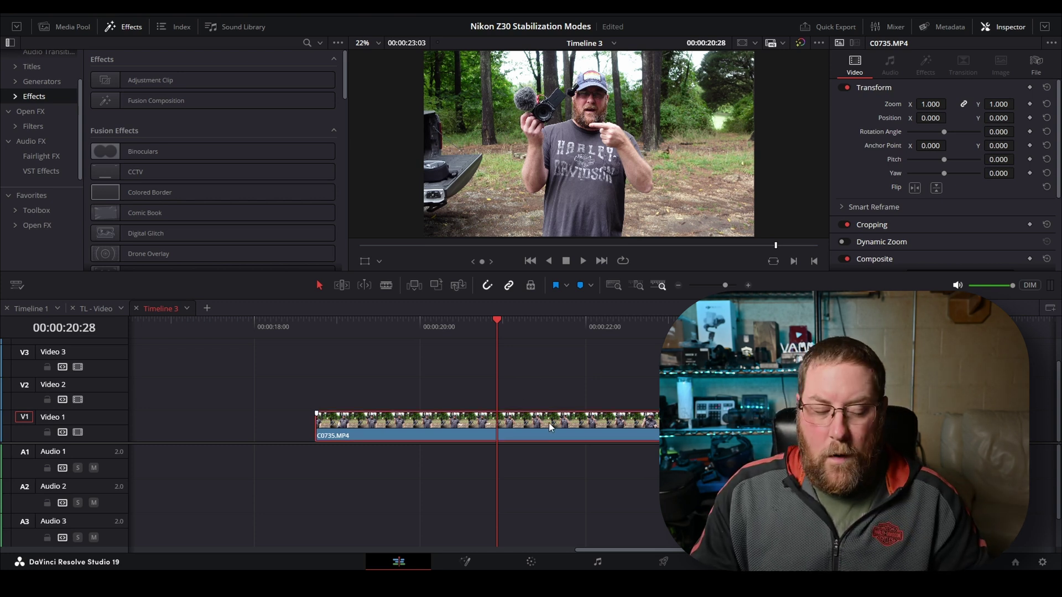
Split C0735.MP4 at 20:28 and copy the right-hand piece up onto Video 2
key(ctrl+b)
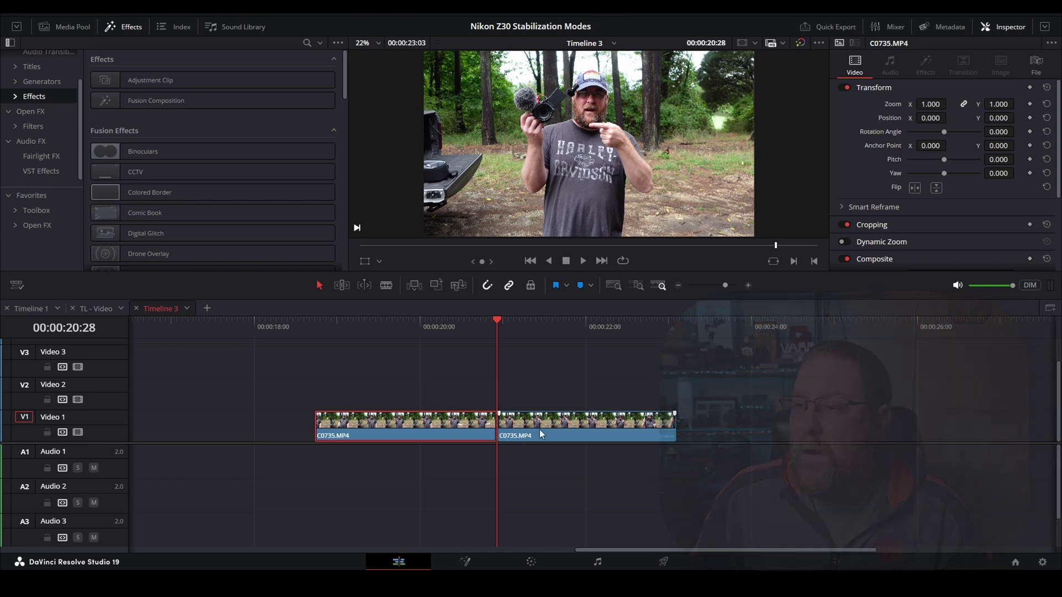
click(537, 429)
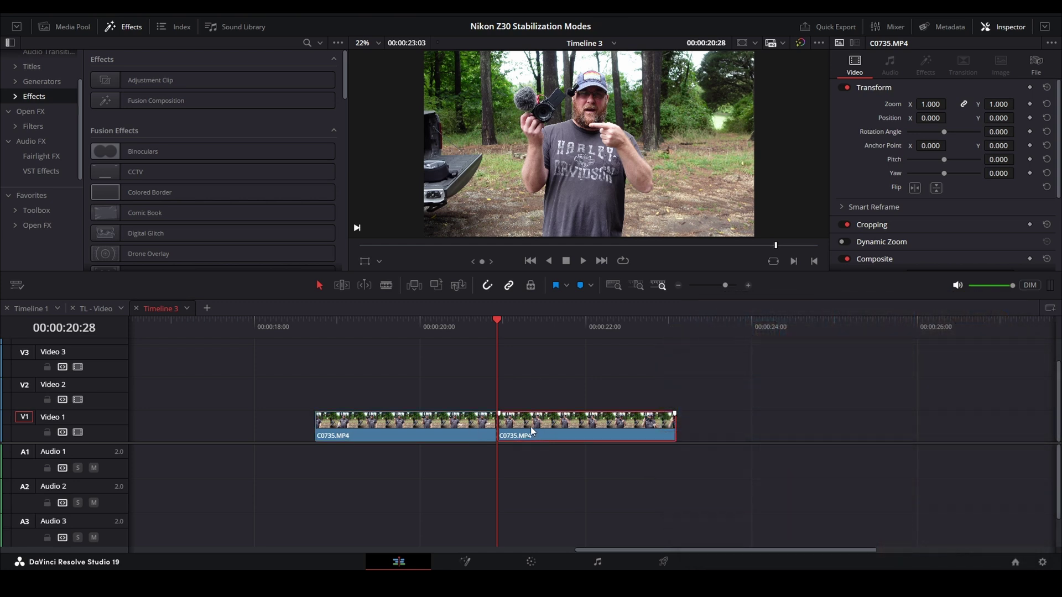
drag(530, 426, 519, 387)
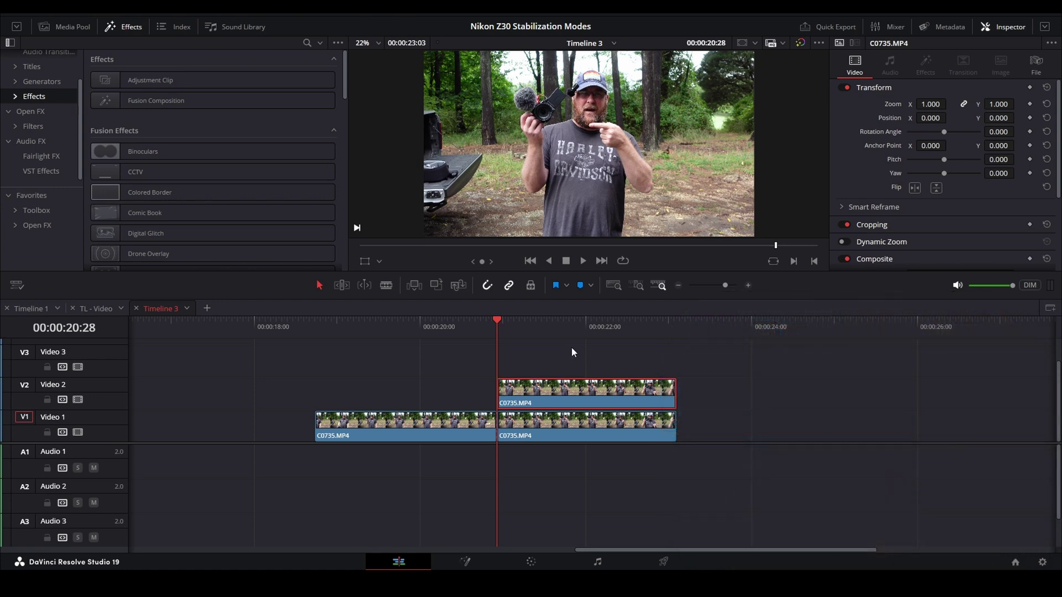
Trim the Video 2 copy to end at 22:28, open a gap on Video 1, and drop it in
key(shift+Right)
key(shift+Right)
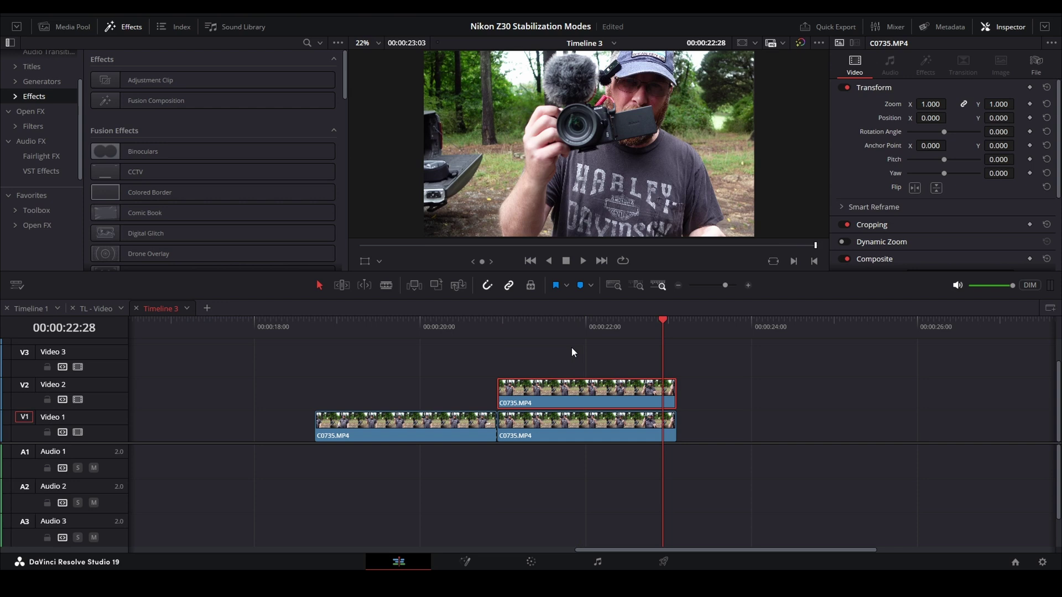
click(669, 390)
drag(669, 391, 652, 390)
click(539, 426)
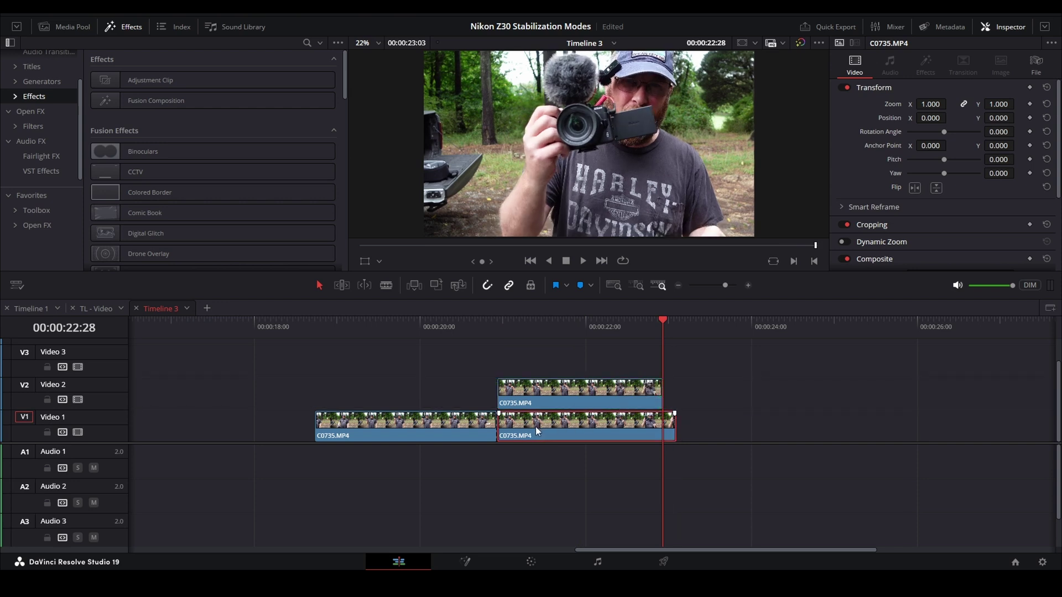
drag(532, 428, 746, 429)
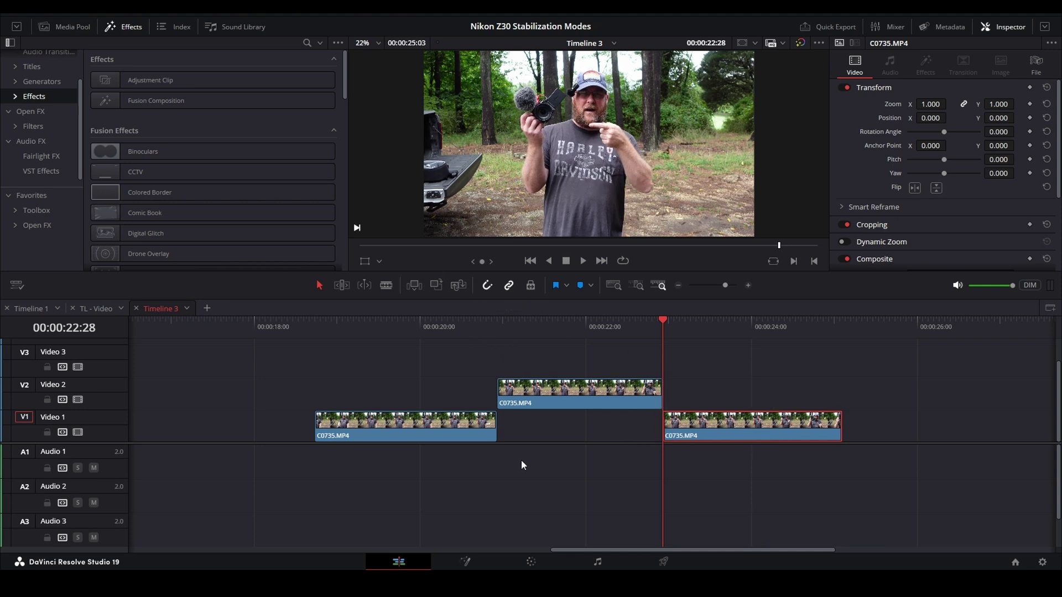
drag(565, 392, 551, 421)
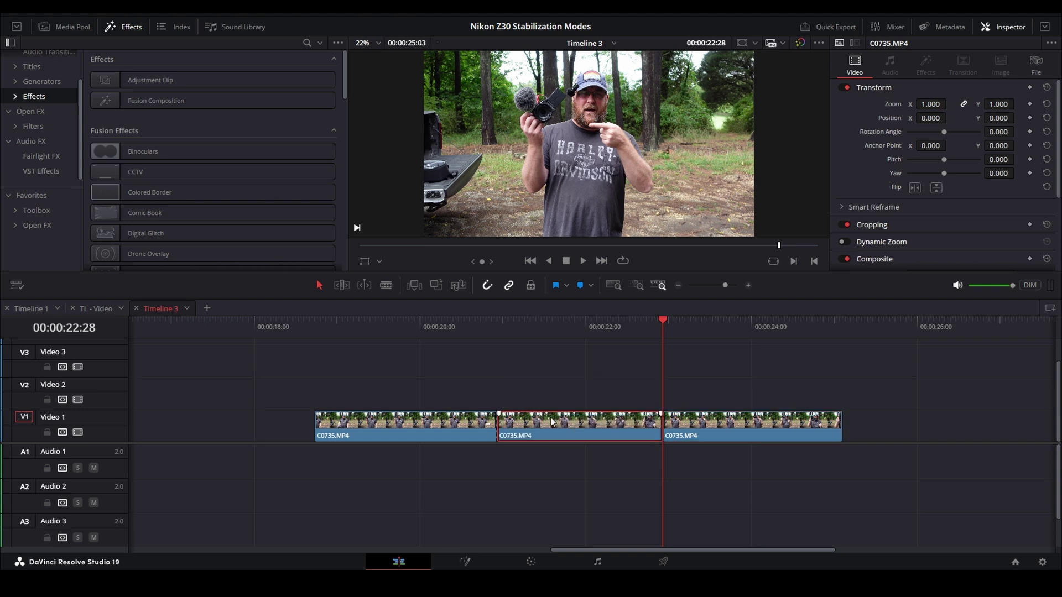
click(497, 329)
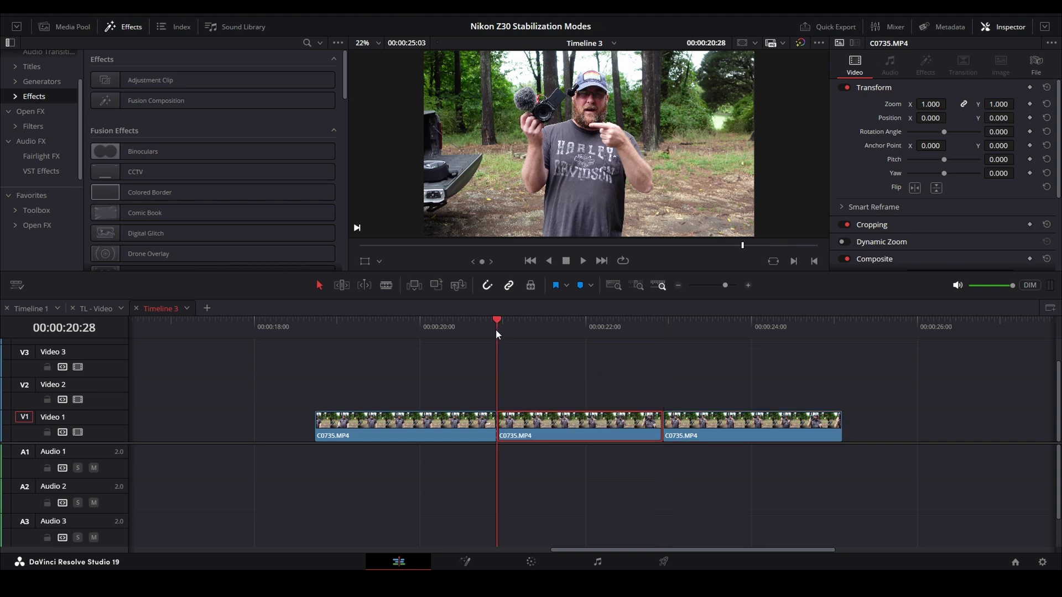
Make the two-second middle clip a Freeze Frame in Change Clip Speed and scrub to verify
right_click(529, 433)
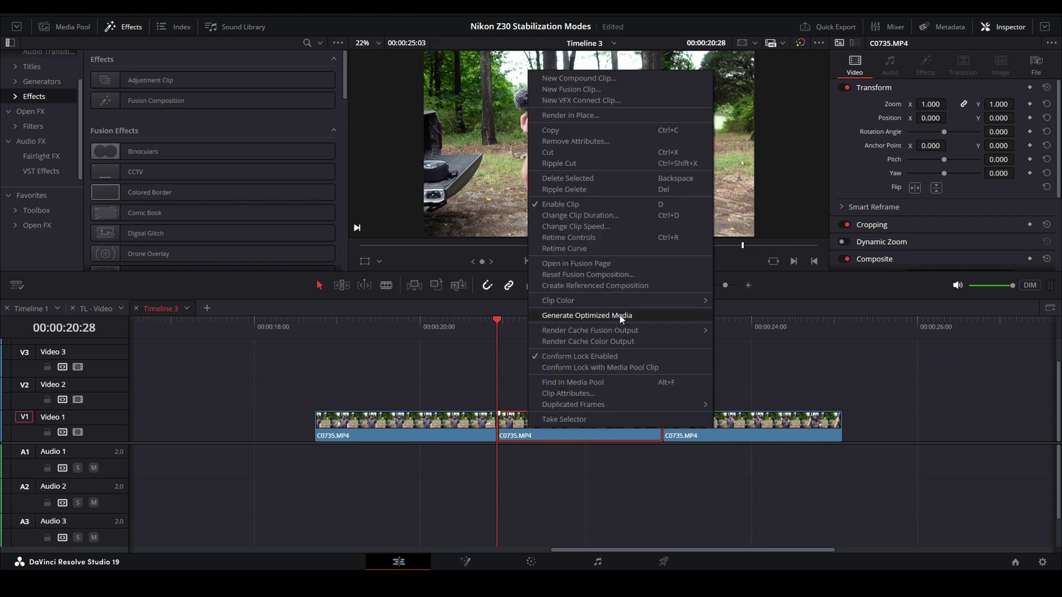
click(602, 229)
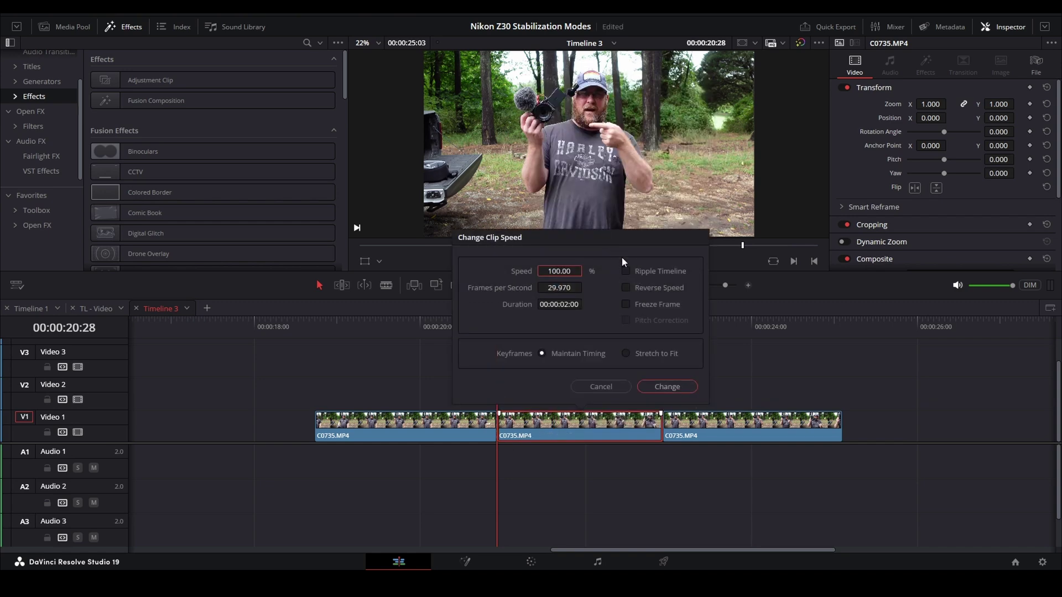
click(626, 303)
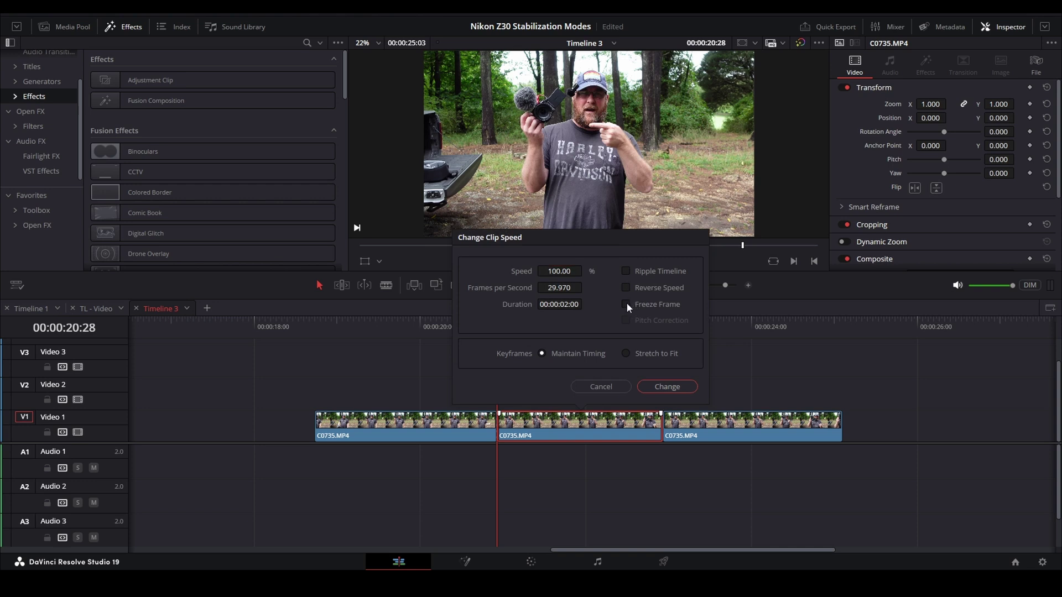
click(658, 388)
drag(500, 327, 567, 382)
mouse_move(496, 403)
mouse_down()
mouse_move(621, 410)
mouse_move(497, 412)
mouse_up()
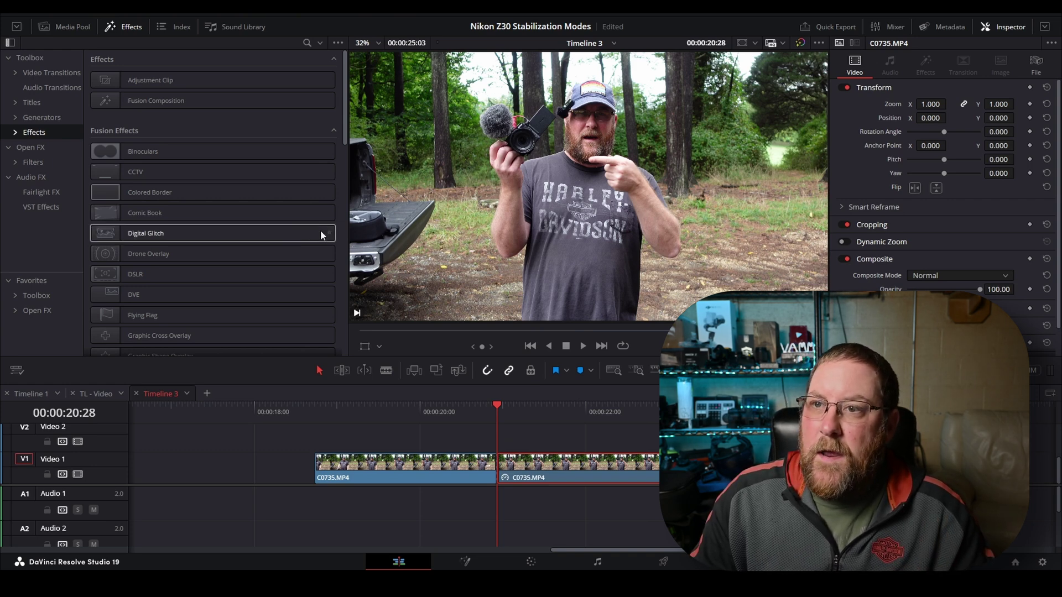
Search the effects for 'out', try Outer Stroke on the freeze-frame clip, then undo it
click(137, 27)
click(138, 29)
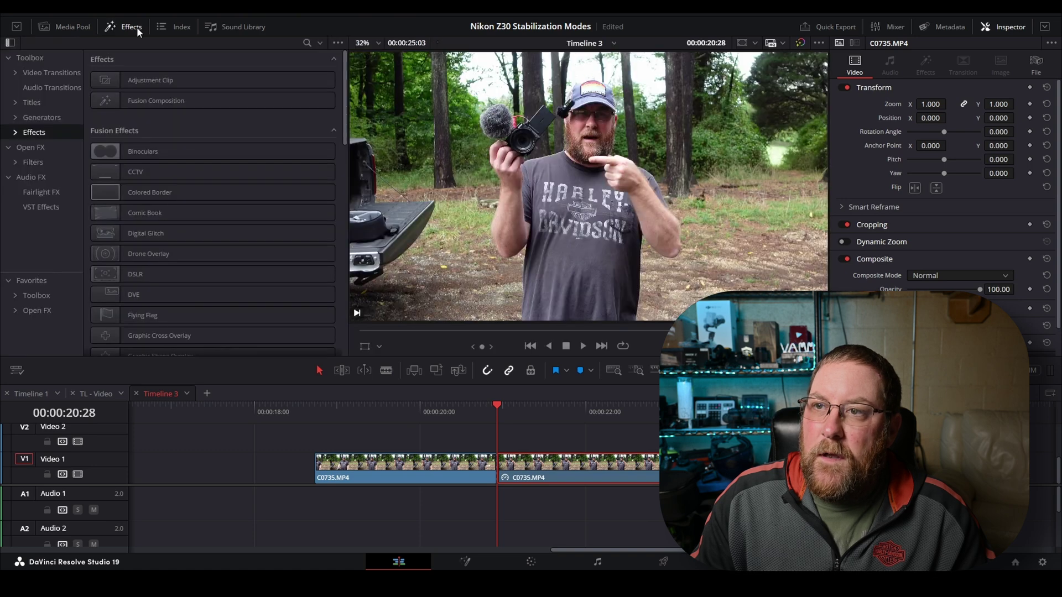
click(305, 43)
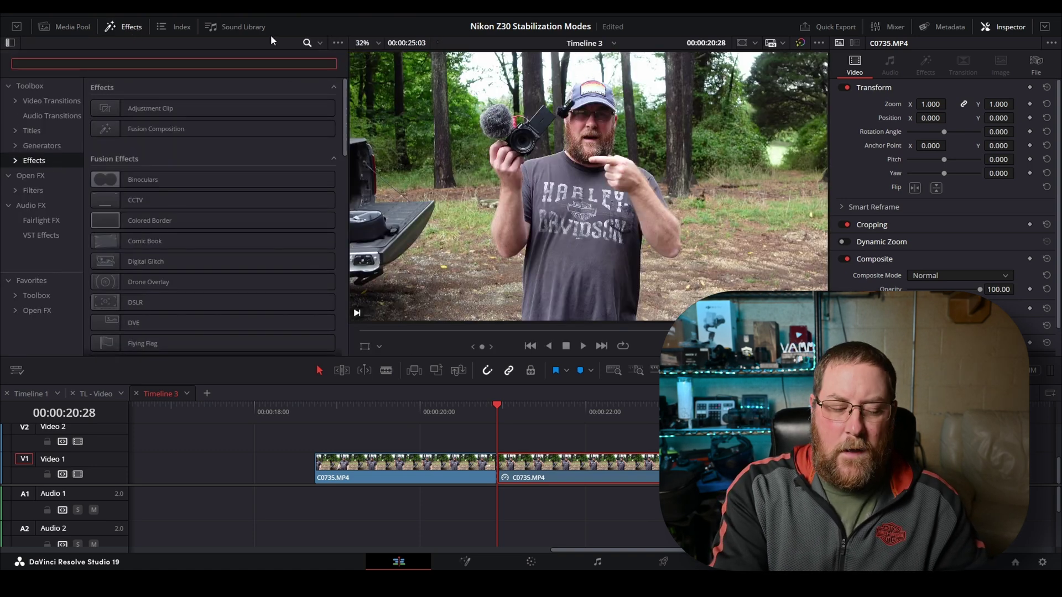
text(out)
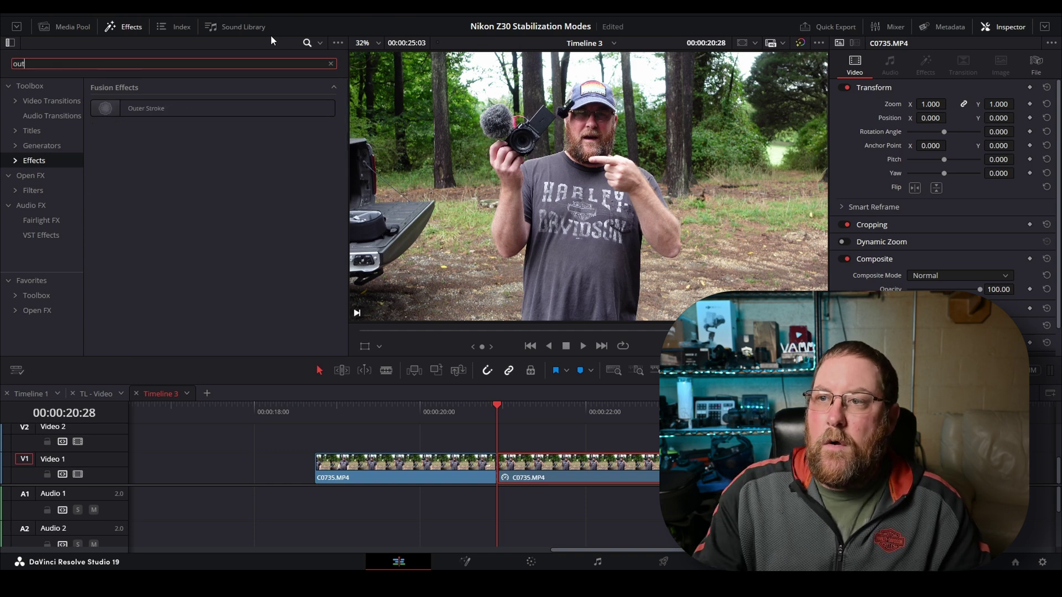
mouse_move(135, 108)
mouse_down()
mouse_move(462, 399)
mouse_move(529, 480)
mouse_up()
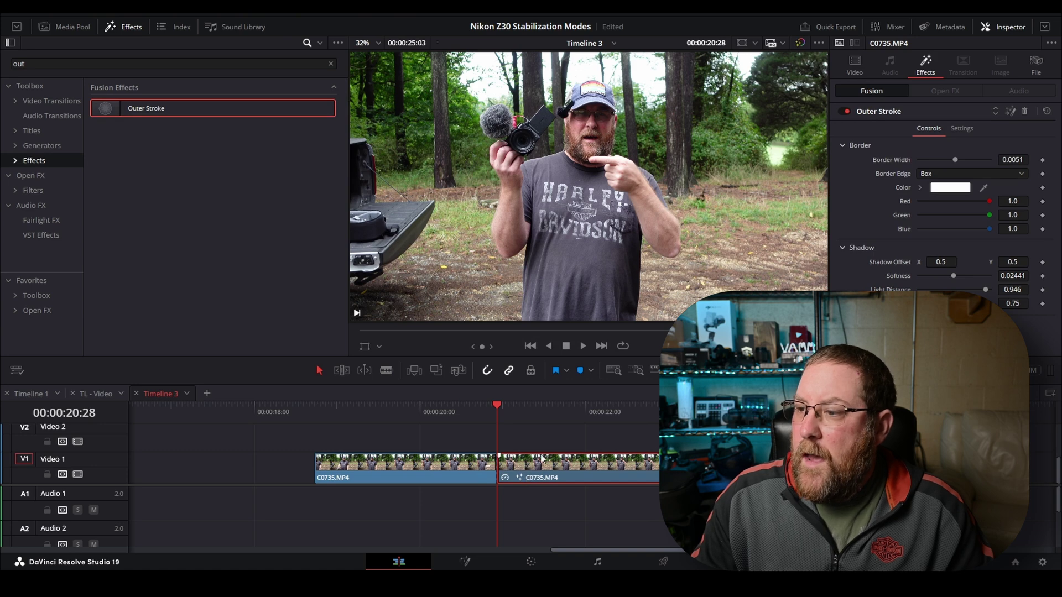
key(ctrl+z)
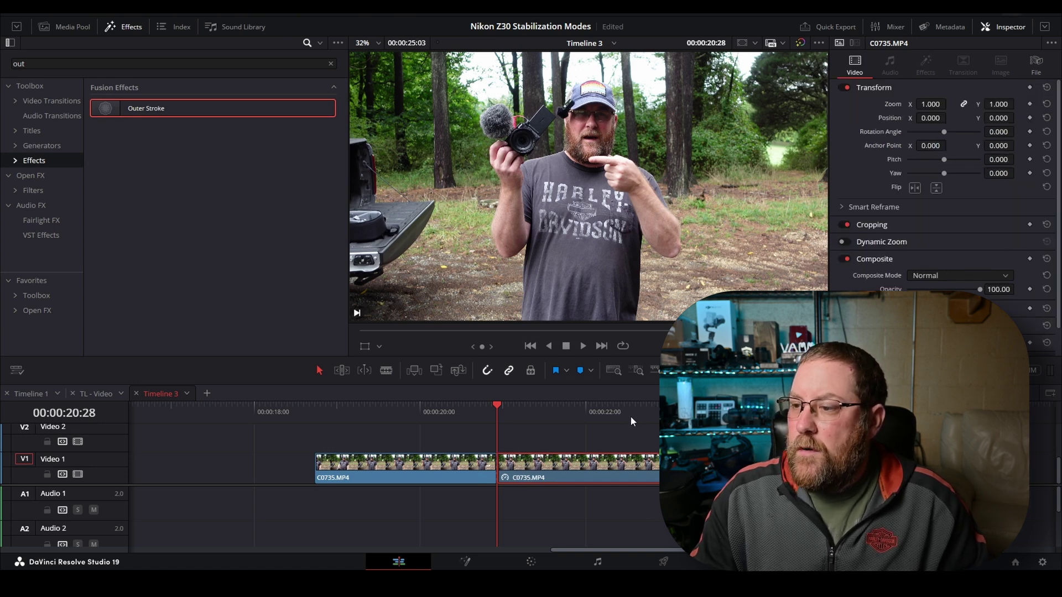
click(536, 560)
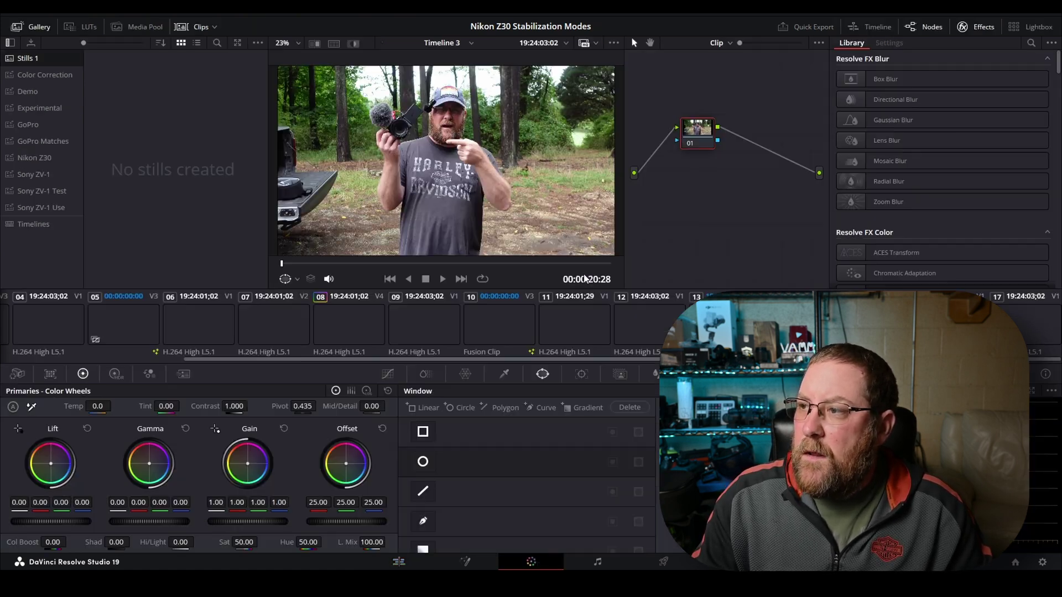
Add an Alpha Output, link the node's alpha to it, and Magic Mask the presenter
right_click(745, 180)
click(775, 232)
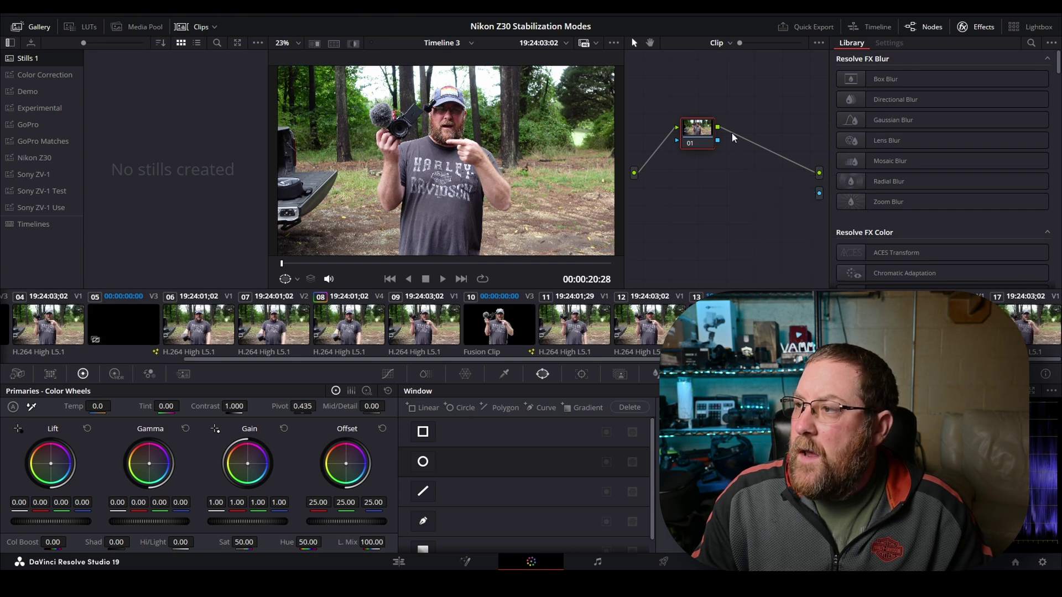
drag(817, 193, 819, 193)
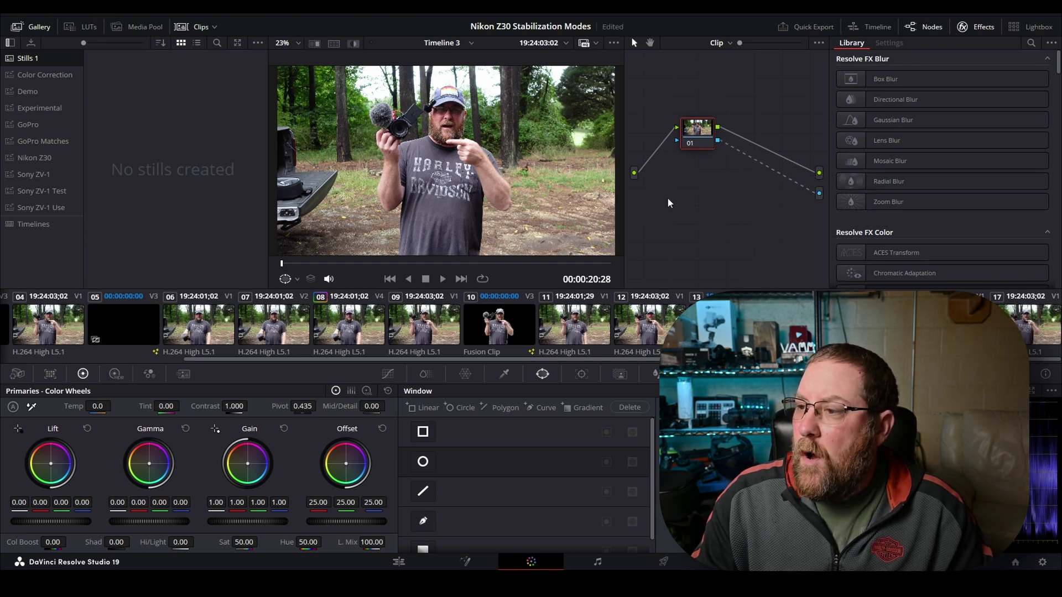
click(620, 374)
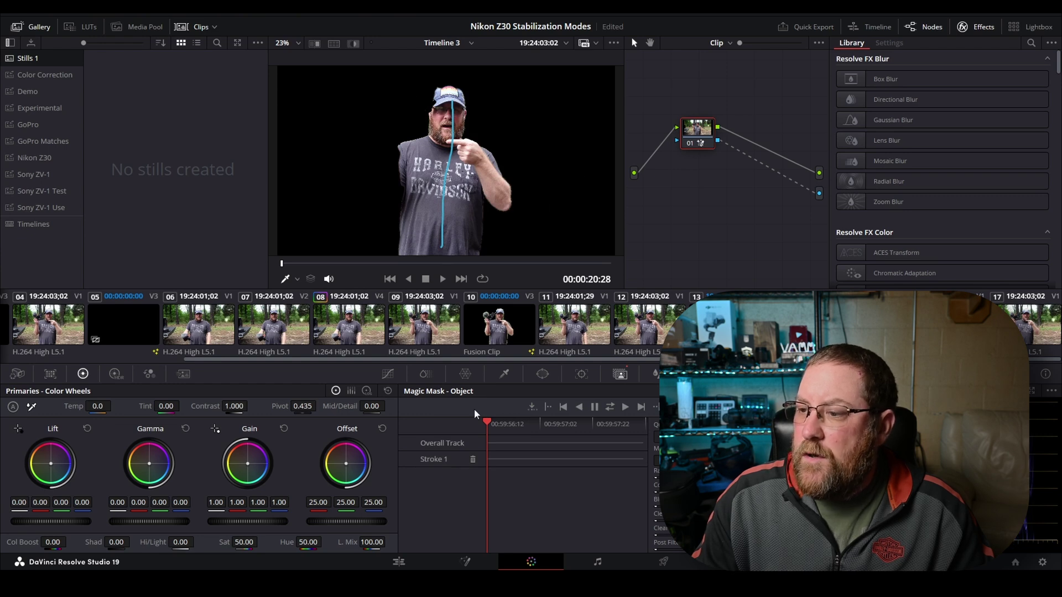
click(399, 561)
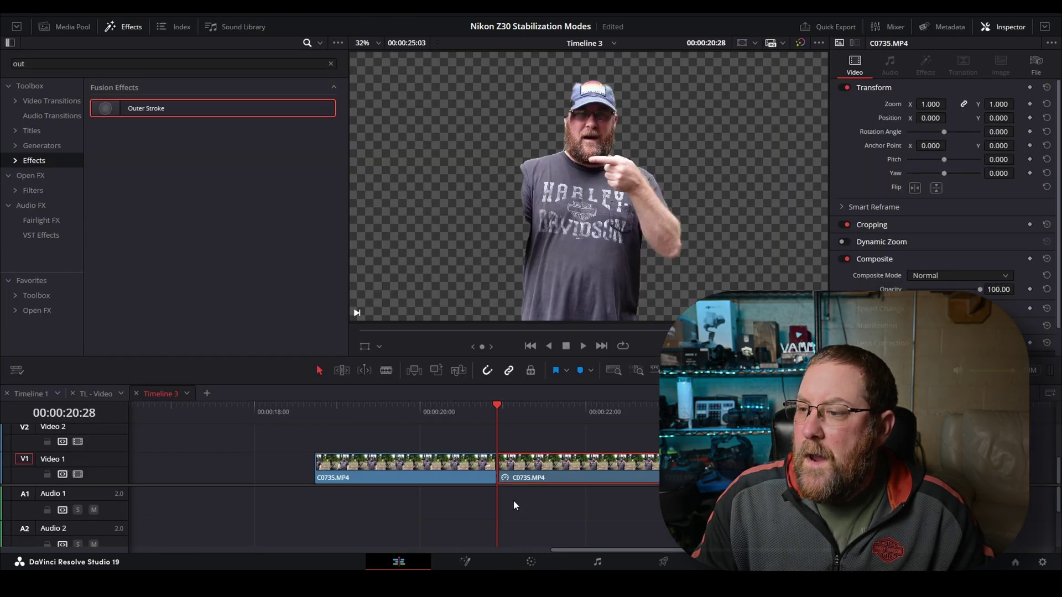
drag(159, 120, 563, 480)
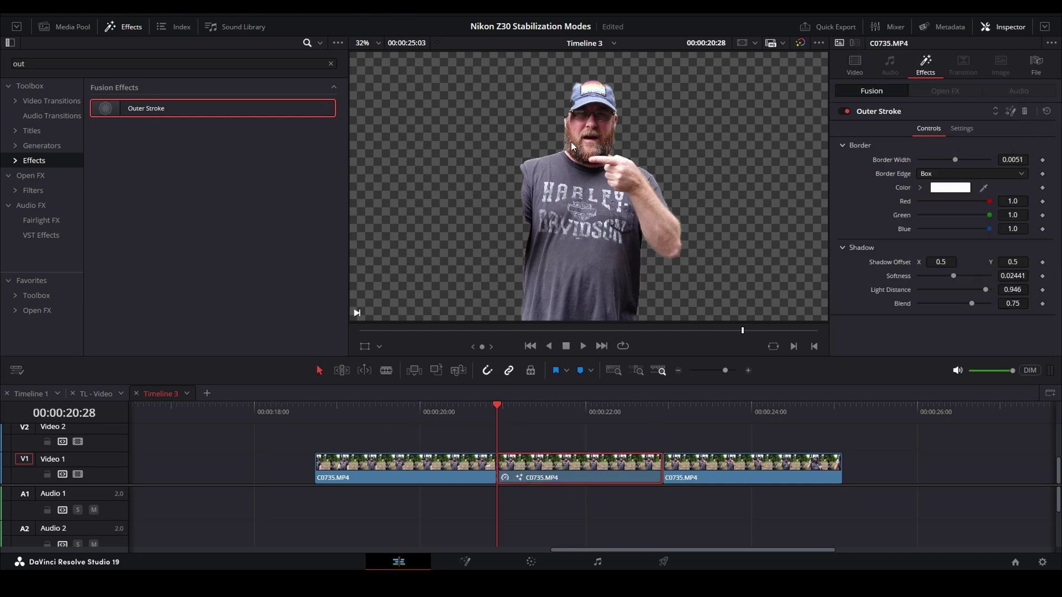
drag(541, 470, 538, 442)
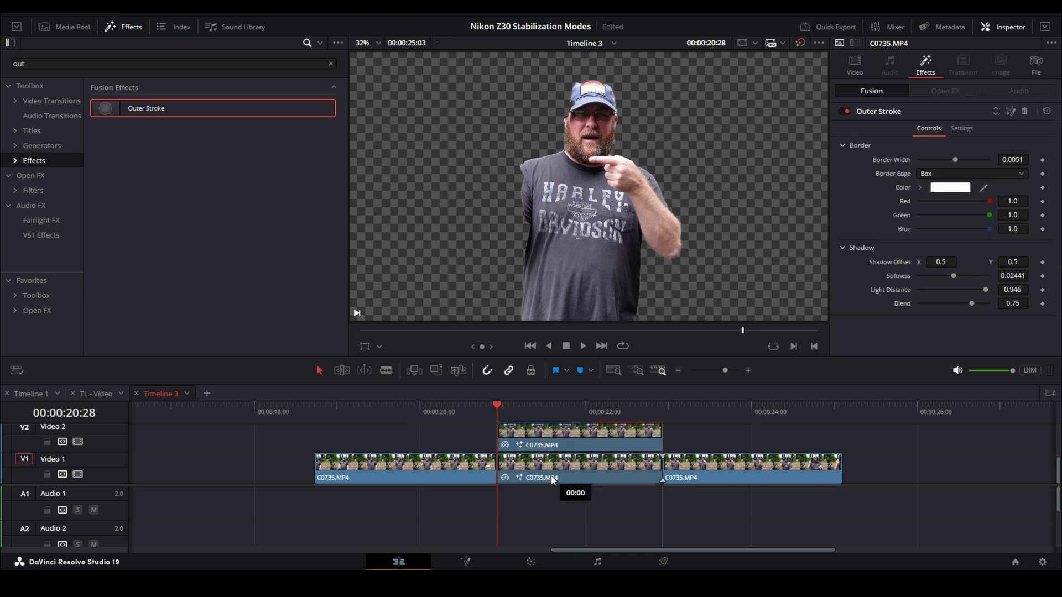
key(d)
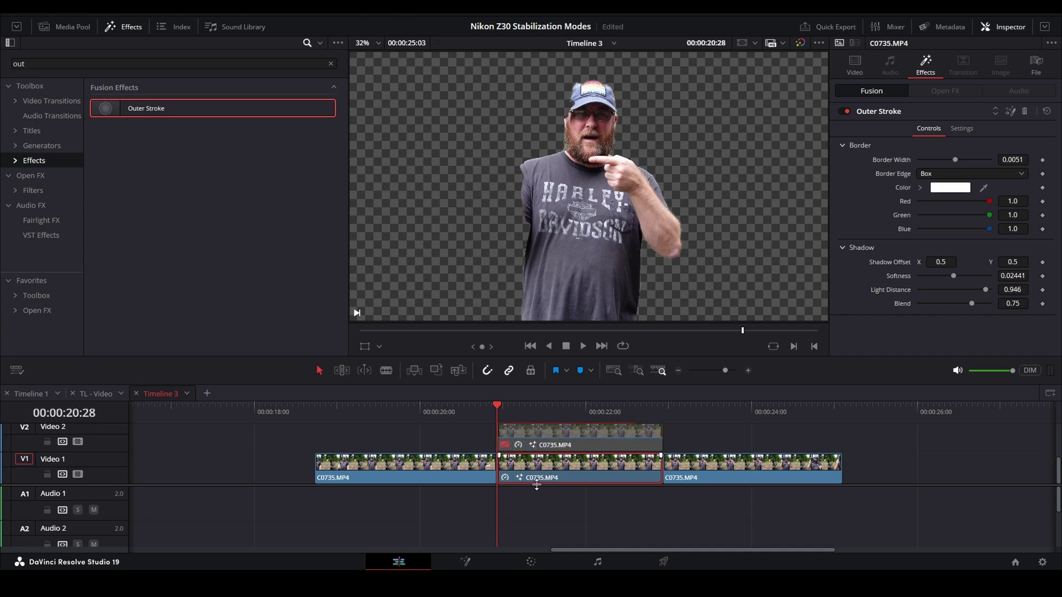
click(530, 562)
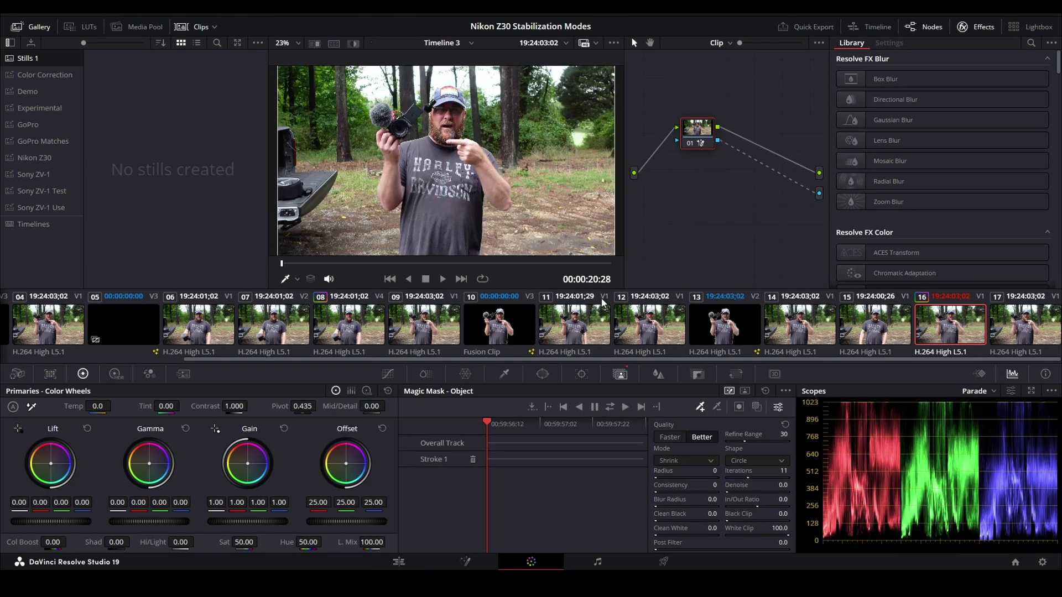
click(399, 562)
click(572, 428)
key(d)
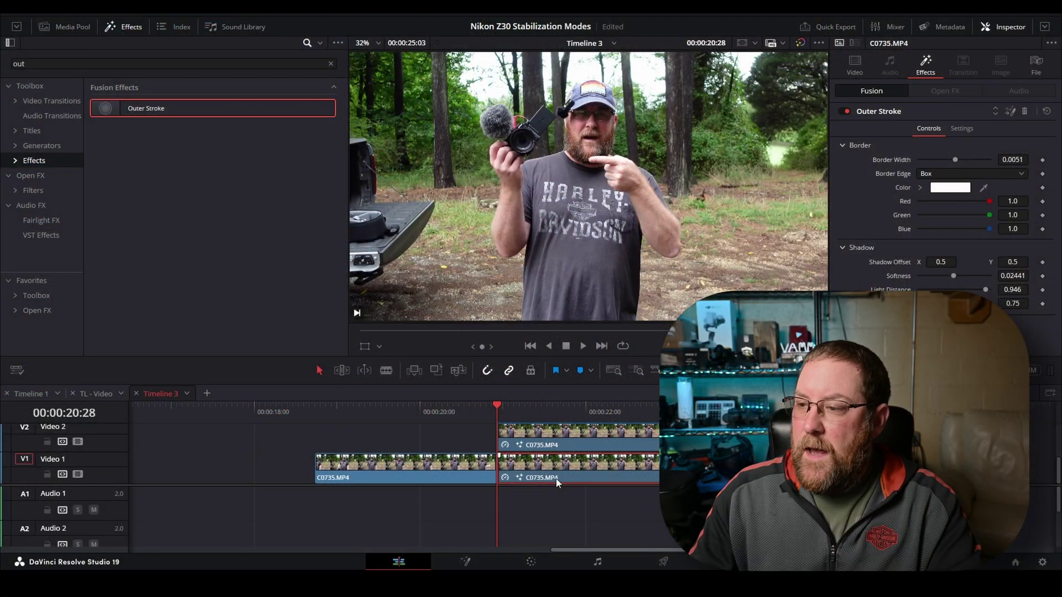
Delete the Video 2 copy and reset all grades and nodes on the middle clip
click(548, 443)
key(Delete)
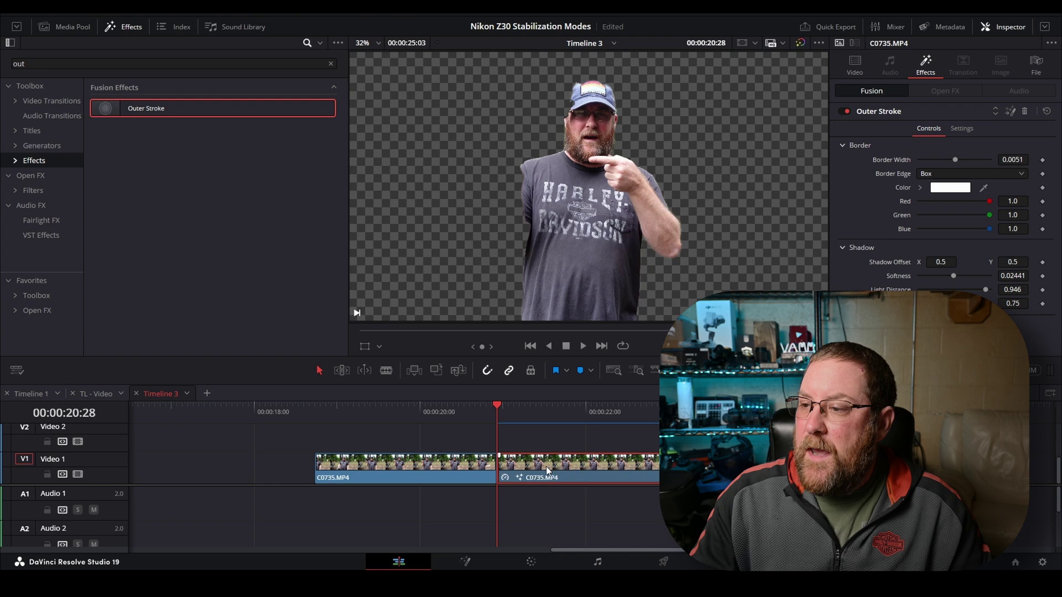
click(530, 561)
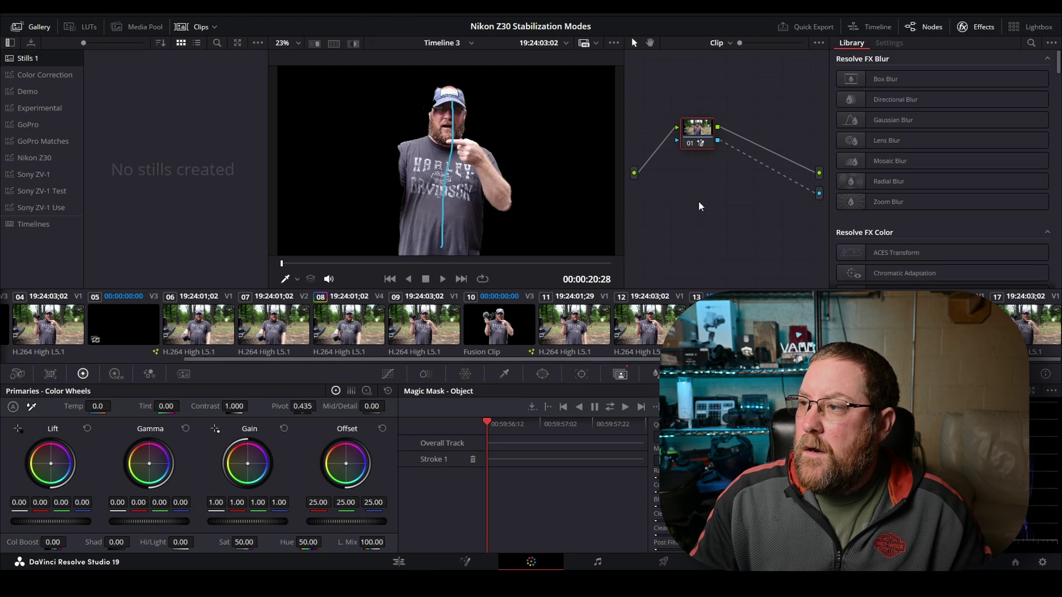
right_click(716, 184)
click(729, 188)
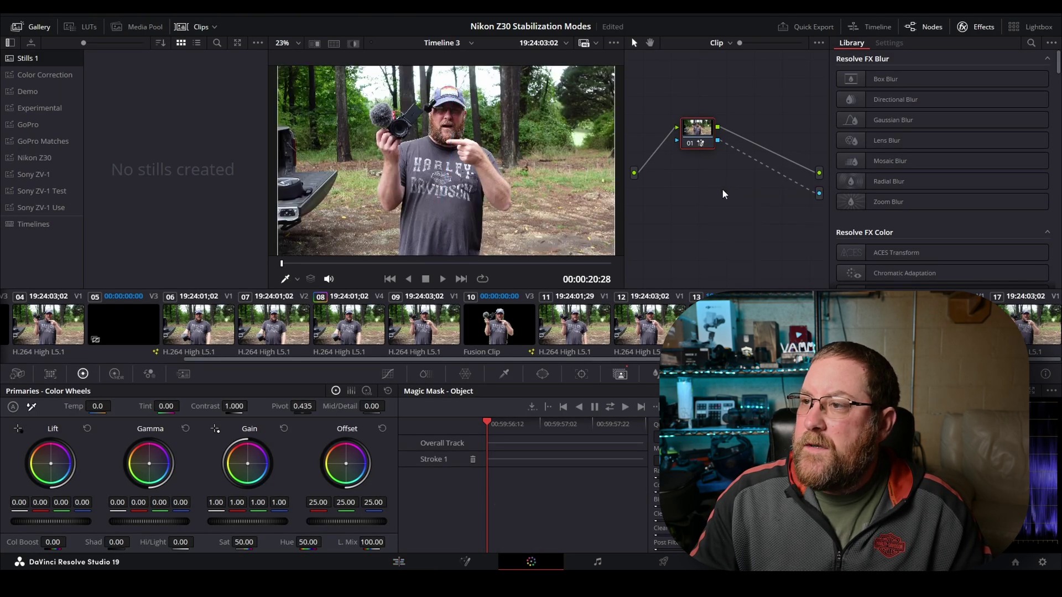
click(396, 561)
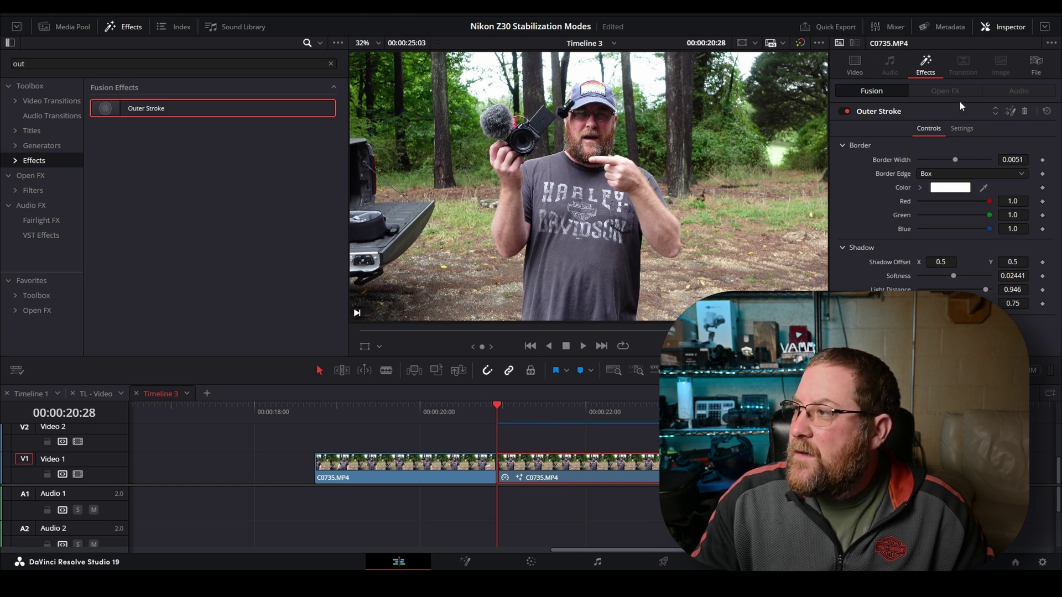
Remove the Outer Stroke effect from the middle clip and scrub through it to preview
click(1026, 111)
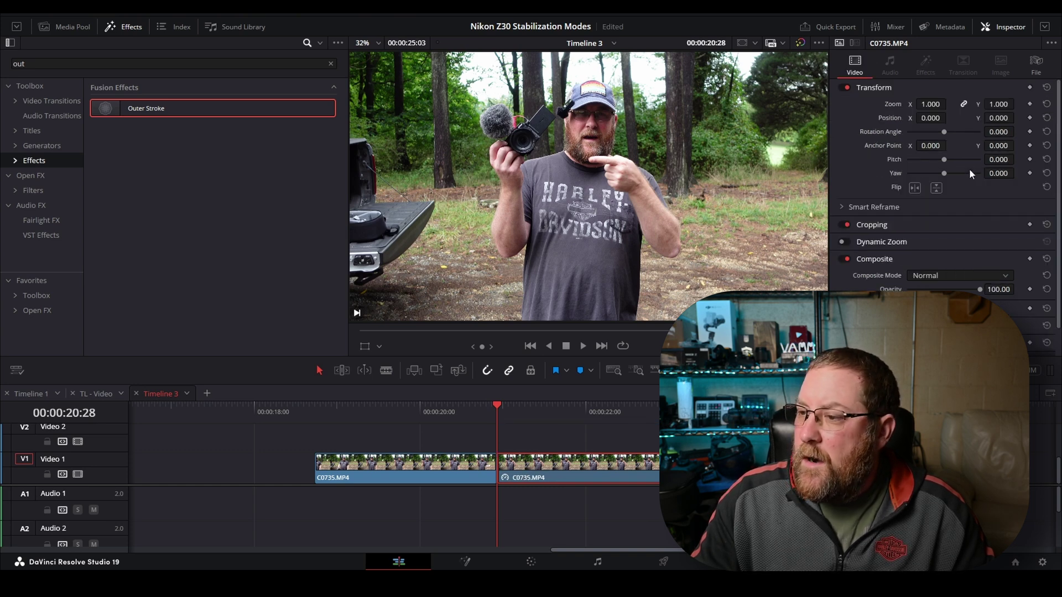
click(548, 442)
drag(495, 409, 560, 411)
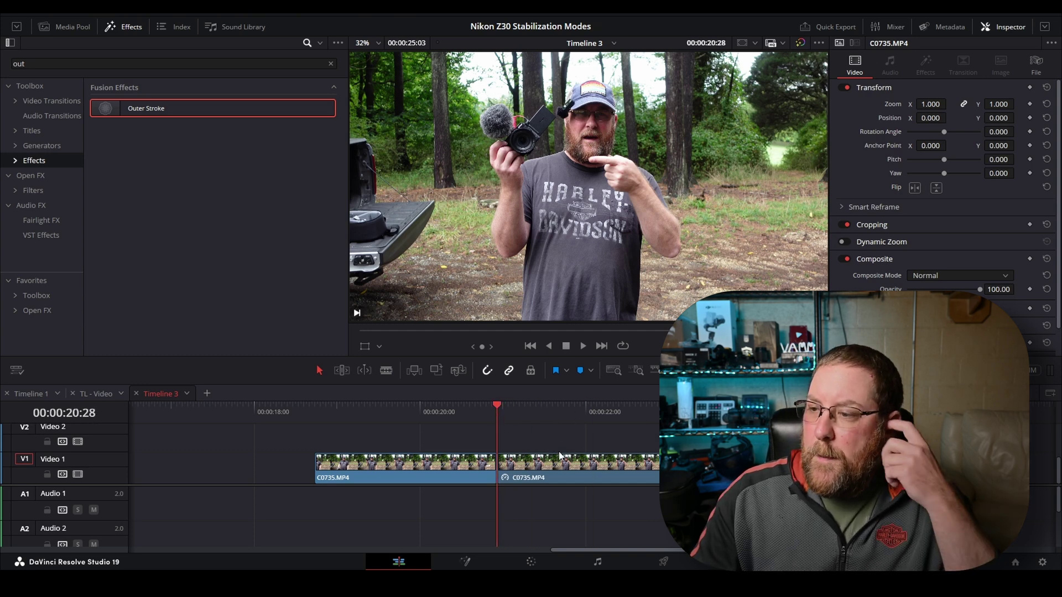
Copy the middle clip onto Video 2 and open that copy in the Fusion page
click(556, 467)
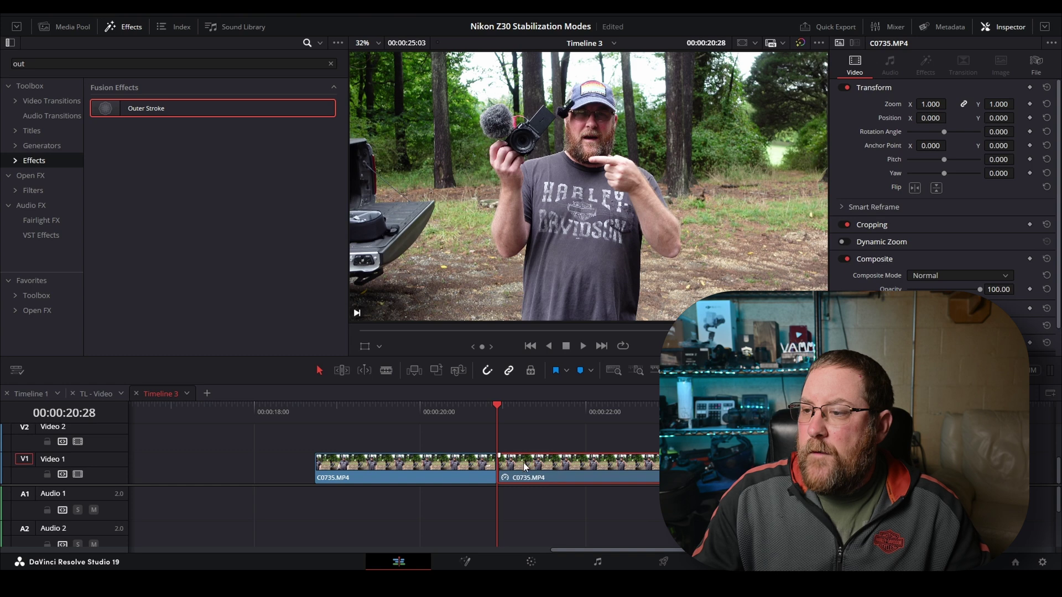
drag(545, 466, 520, 425)
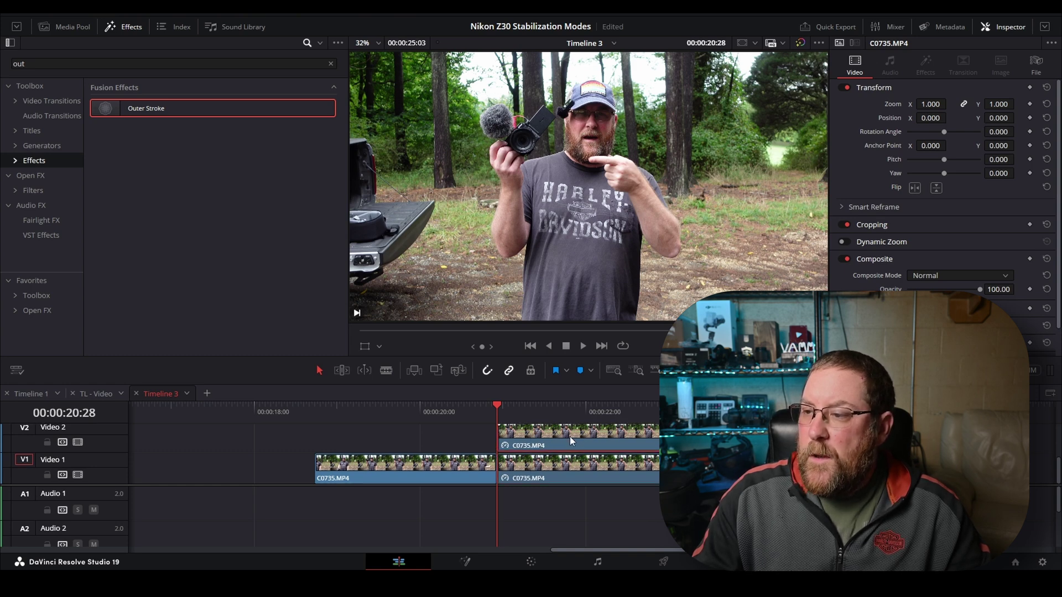
right_click(569, 436)
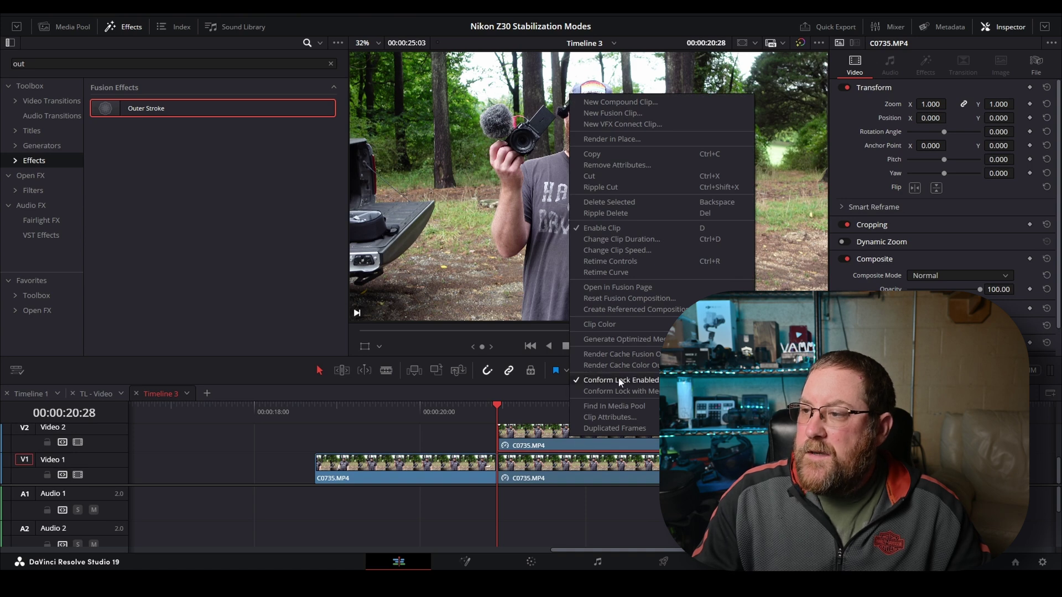
click(626, 289)
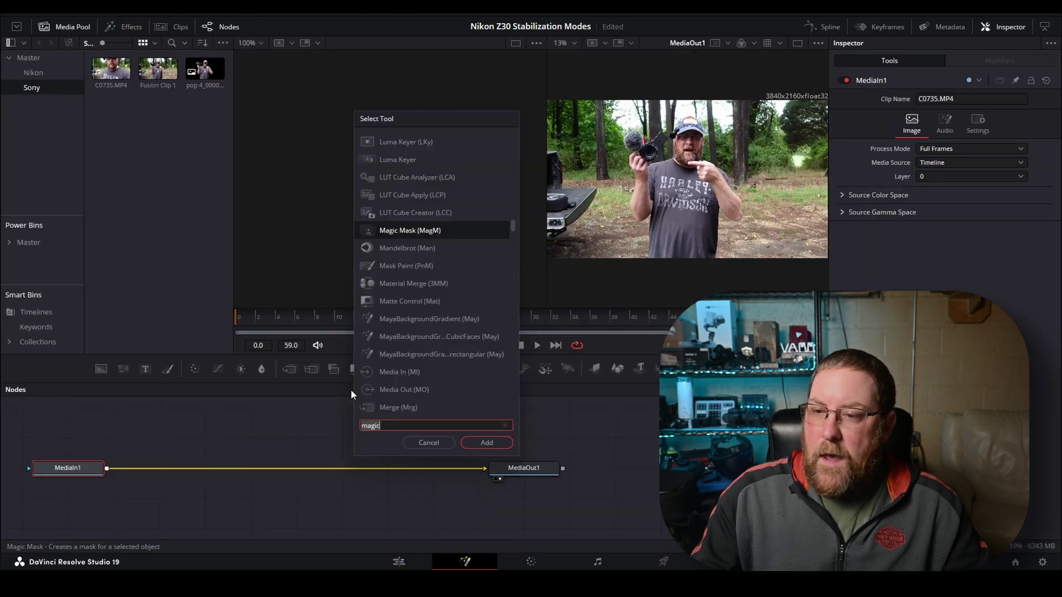
Add a Magic Mask node, stroke the presenter and camera, set quality to Better, track bidirectionally
text(gic)
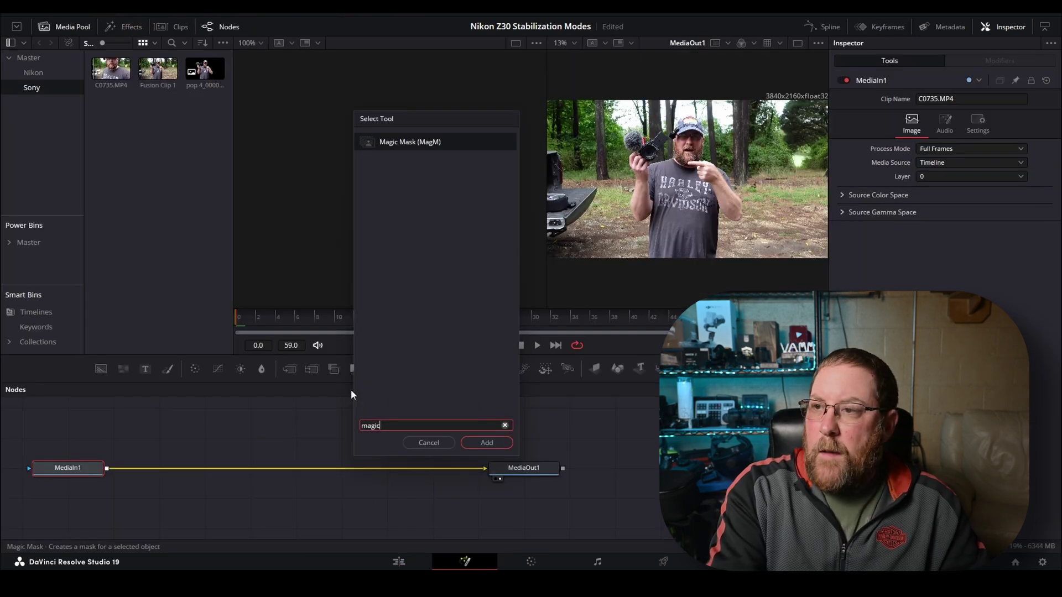
key(Return)
drag(628, 134, 653, 148)
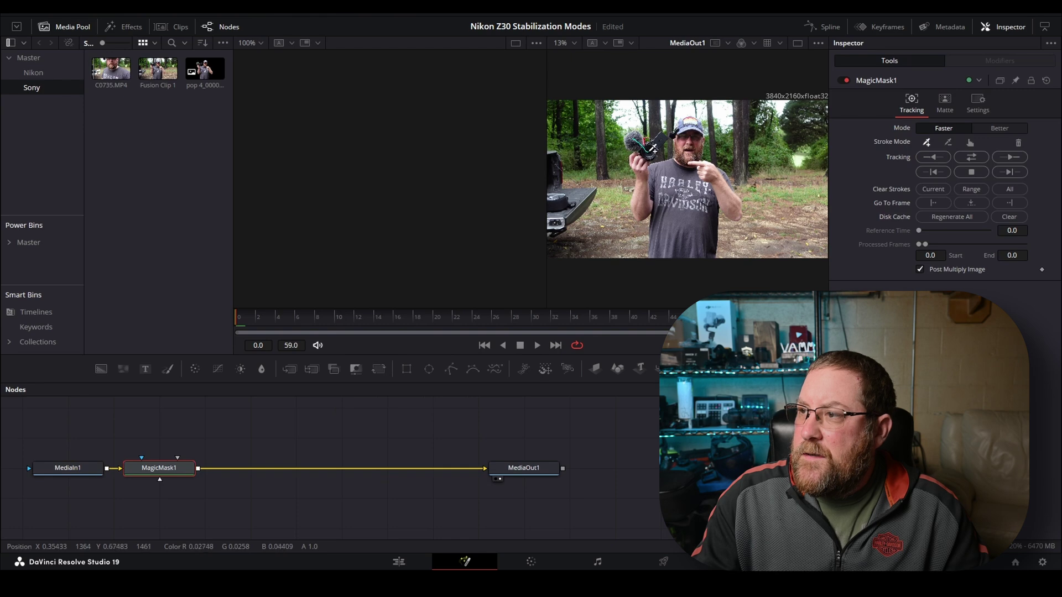
click(843, 81)
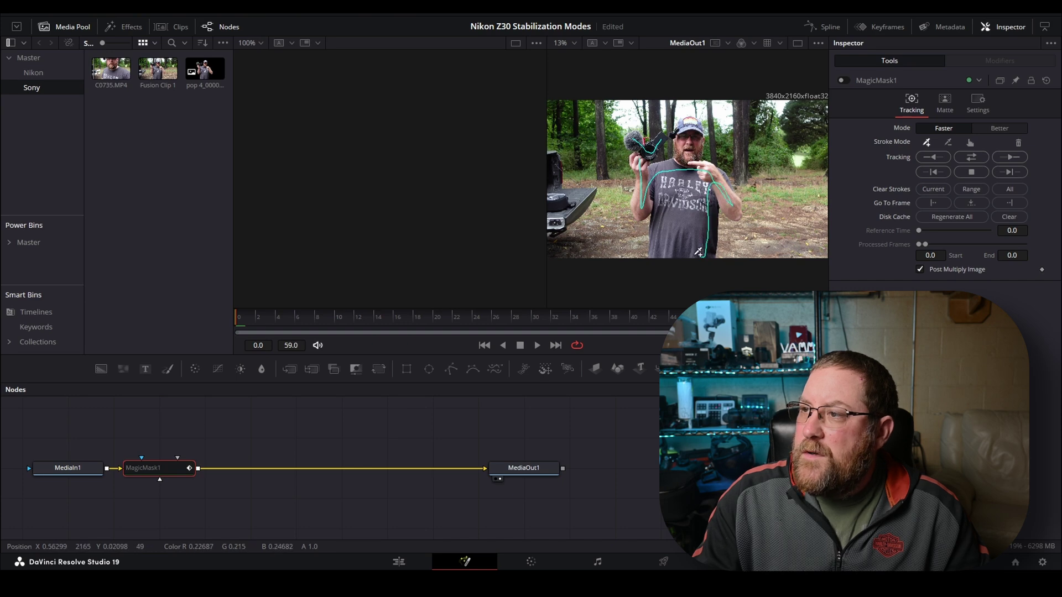
scroll(693, 135, up, 5)
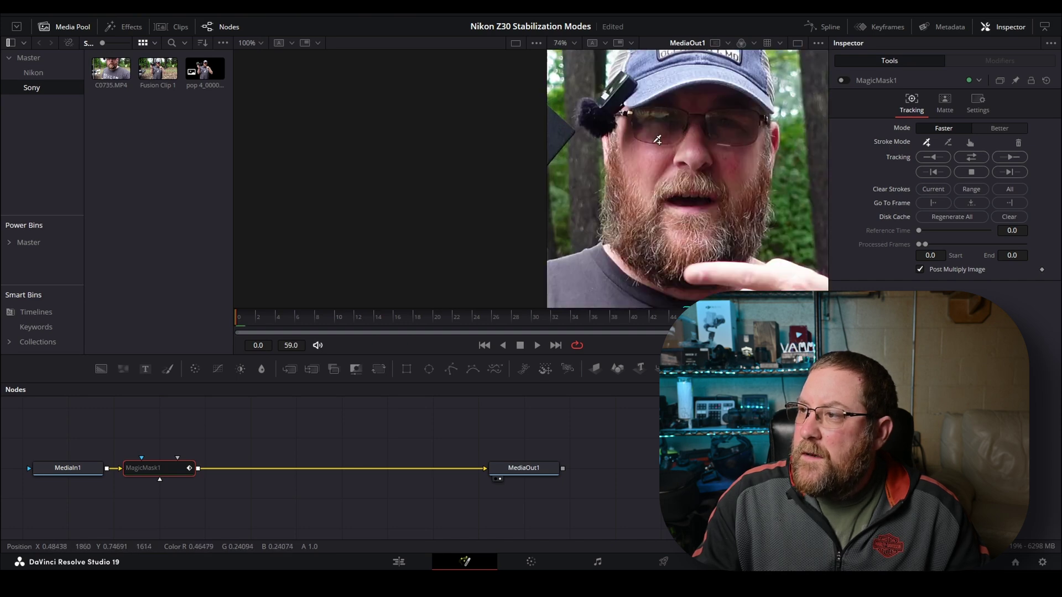
scroll(624, 88, up, 3)
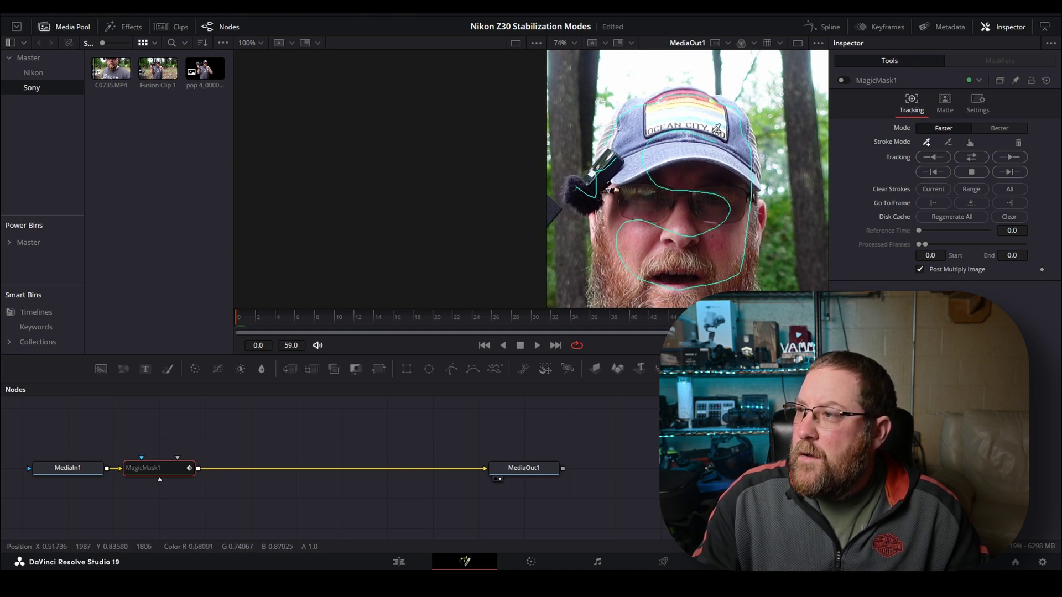
click(841, 80)
scroll(696, 108, down, 3)
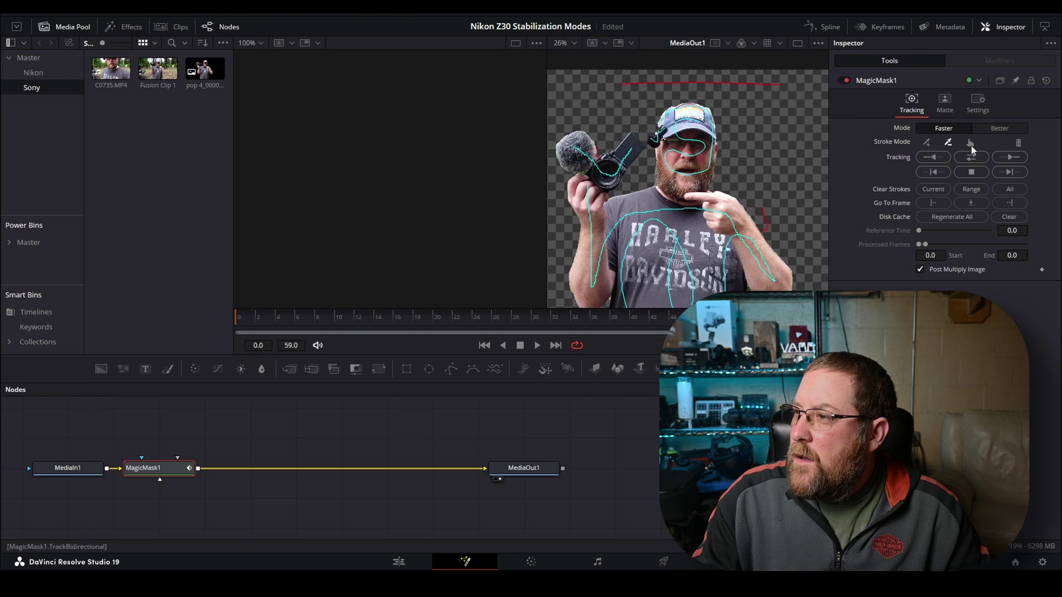
click(999, 129)
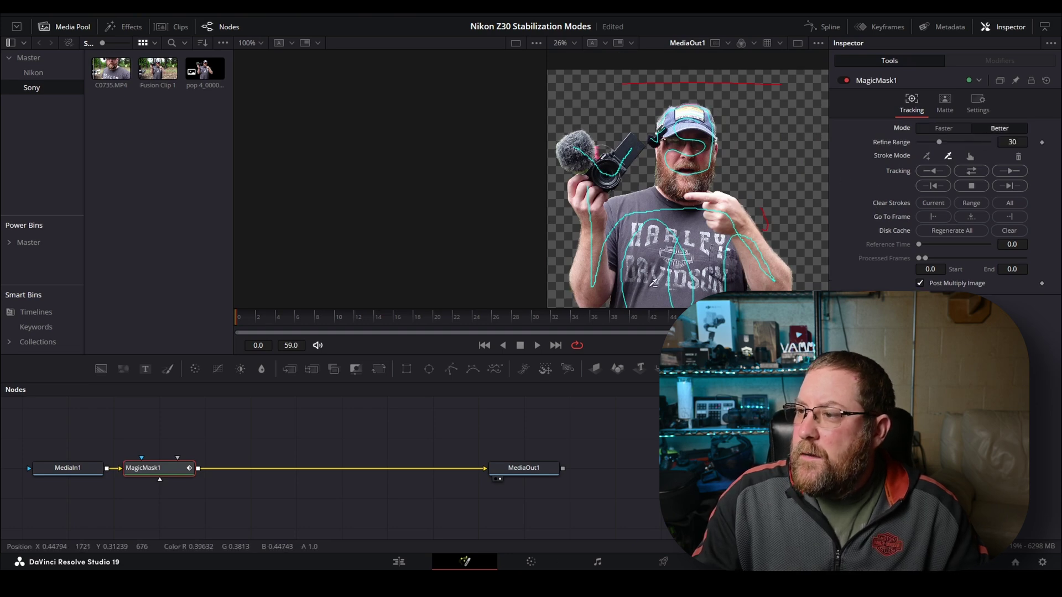
click(971, 170)
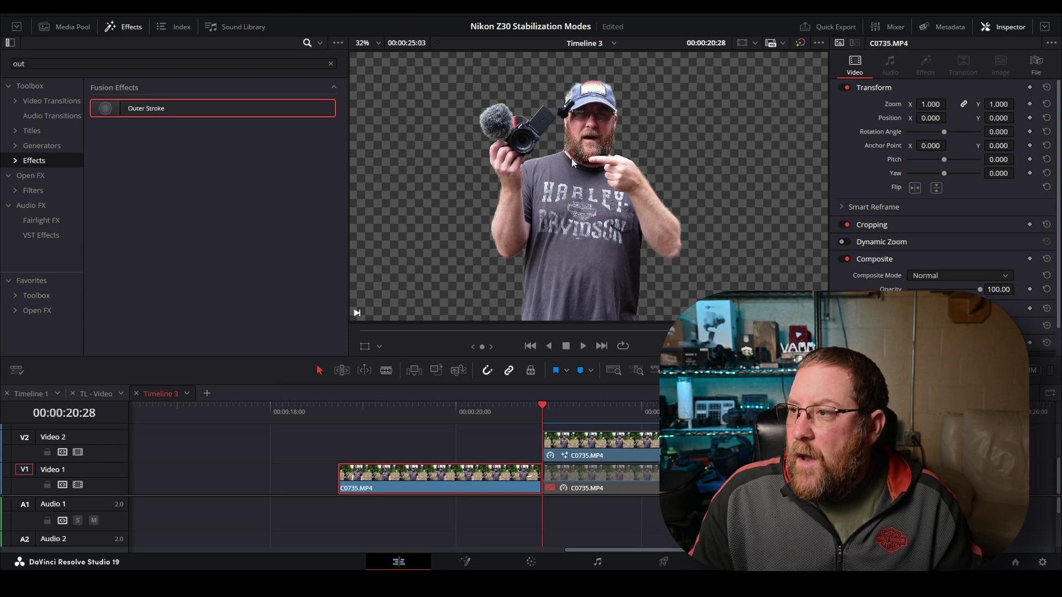
Apply and thicken a white Outer Stroke on the Video 2 cut-out, then re-enable the middle Video 1 clip
click(625, 413)
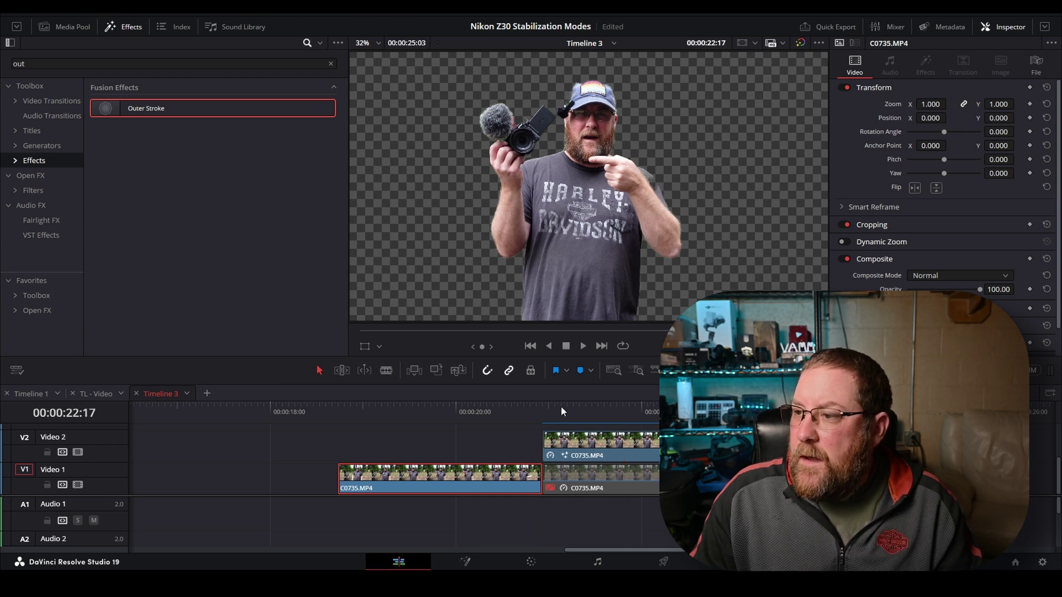
click(544, 410)
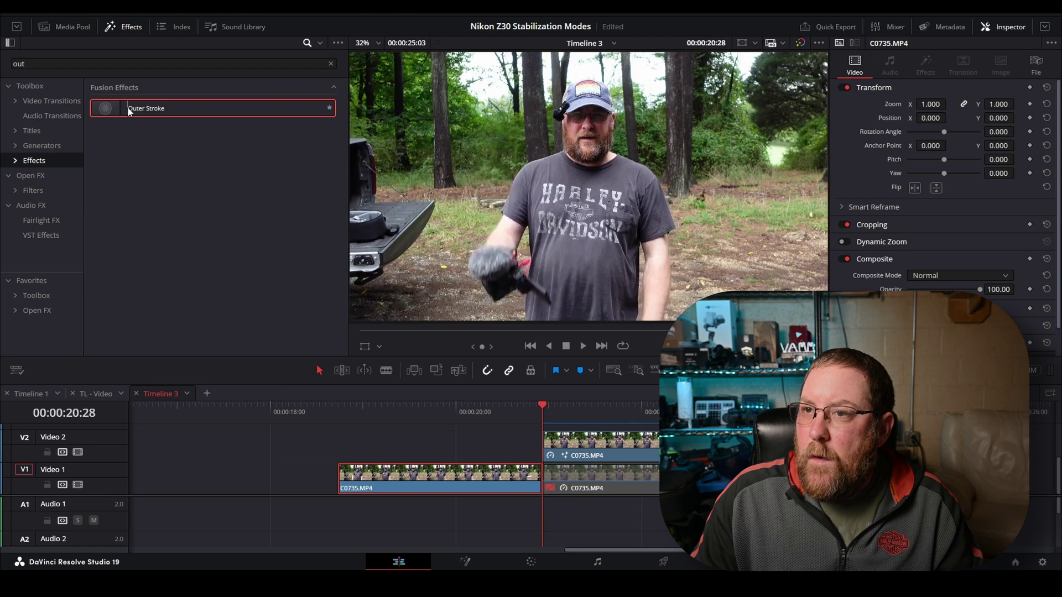
mouse_move(128, 107)
mouse_down()
mouse_move(332, 238)
mouse_move(460, 366)
mouse_move(592, 447)
mouse_up()
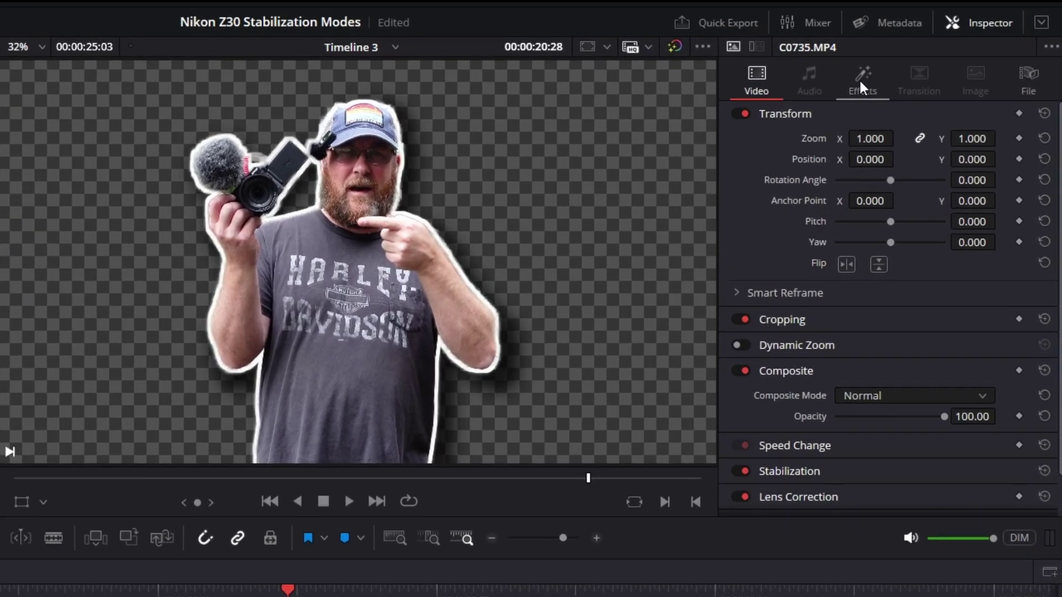
click(862, 86)
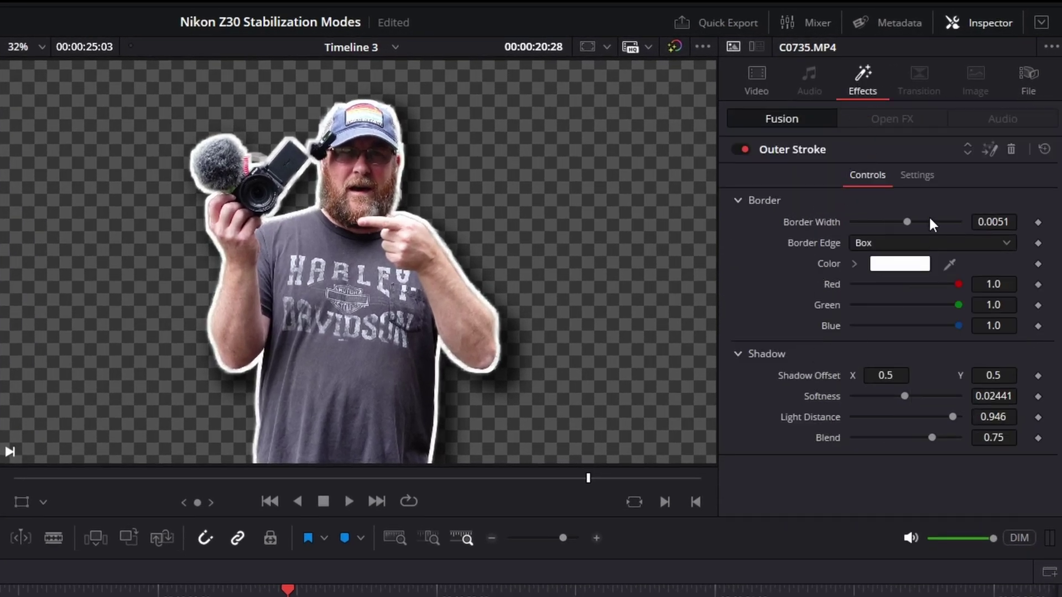
mouse_move(993, 221)
mouse_down()
mouse_move(1017, 222)
mouse_move(992, 222)
mouse_up()
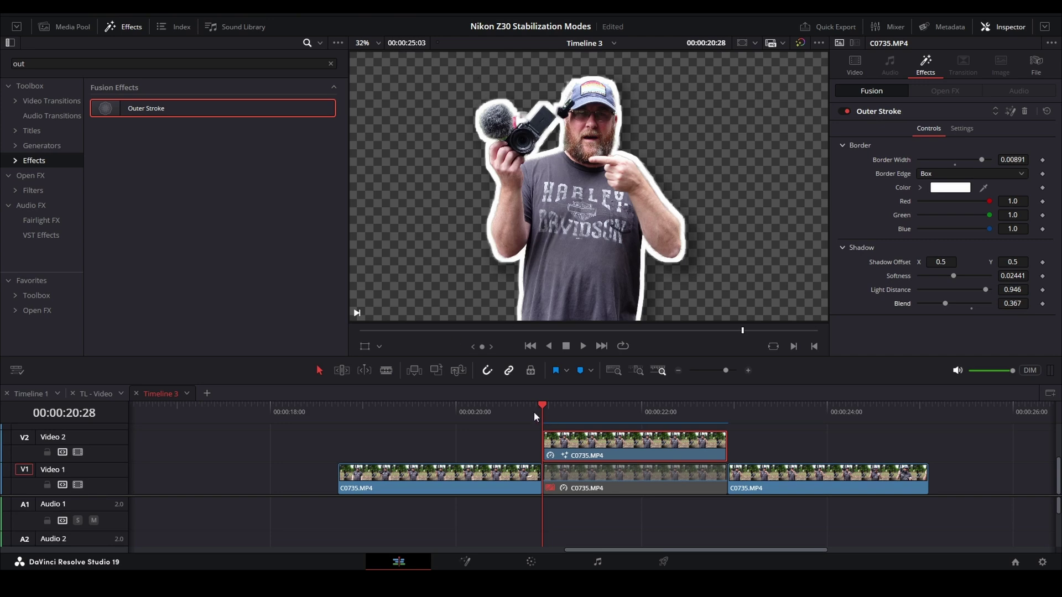
click(579, 480)
key(d)
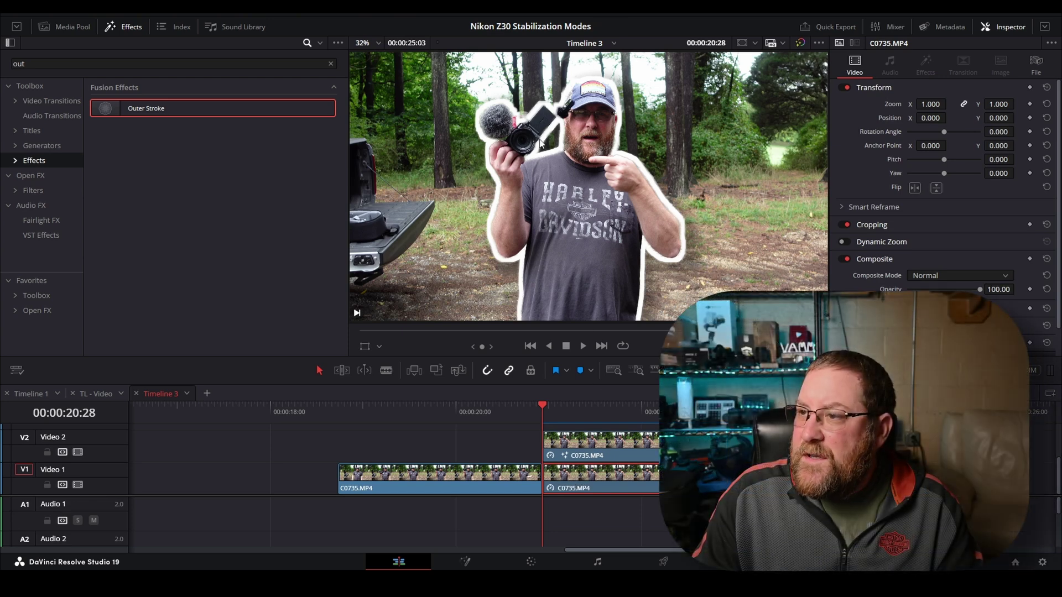
Play back from just before the presenter clip, then apply Outer Stroke to the davinci resolve square logo.png clip
click(435, 412)
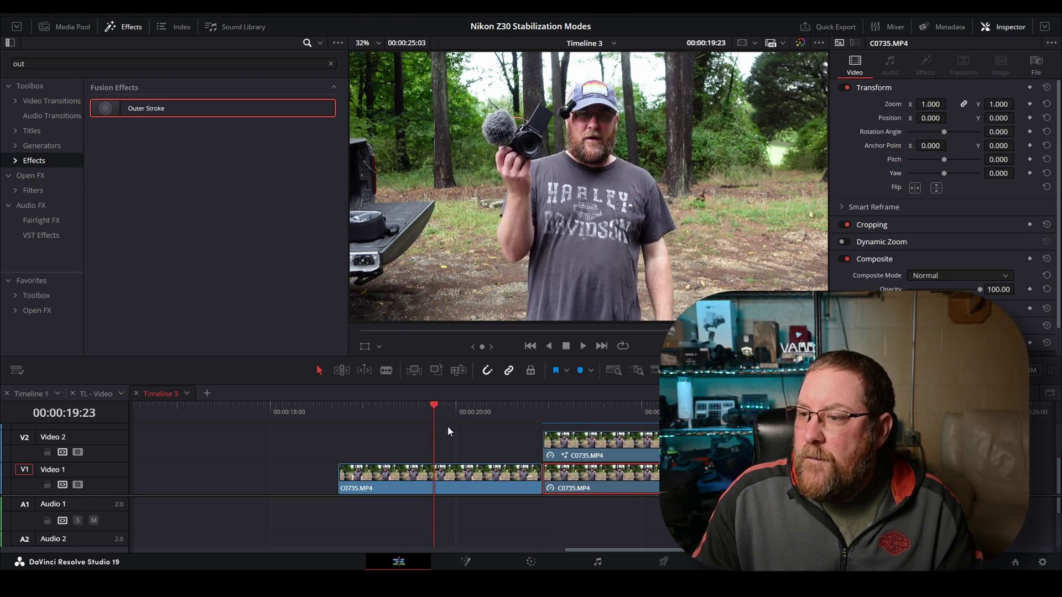
key(space)
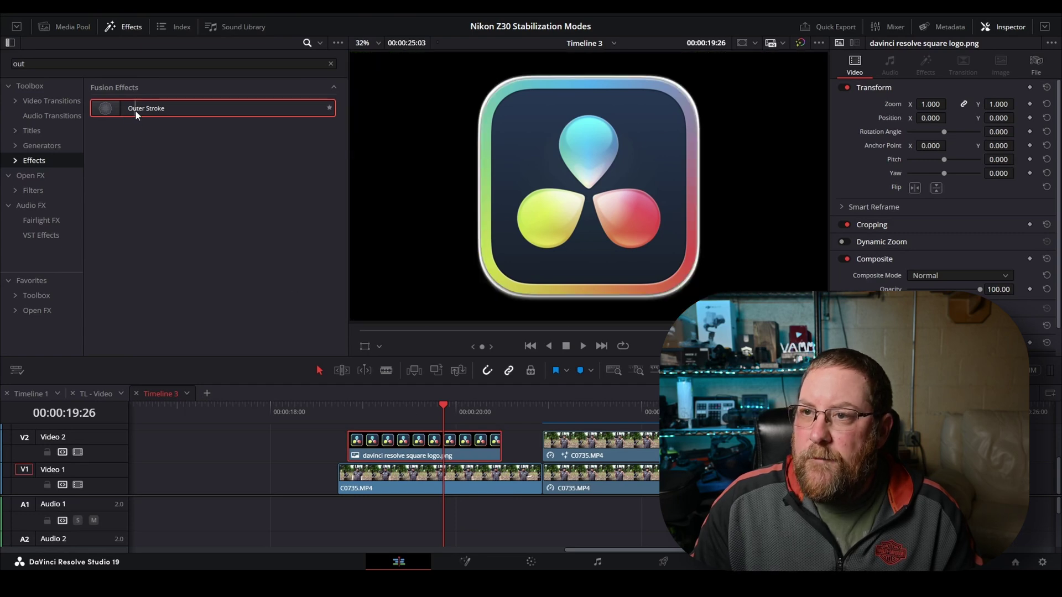
drag(135, 111, 395, 449)
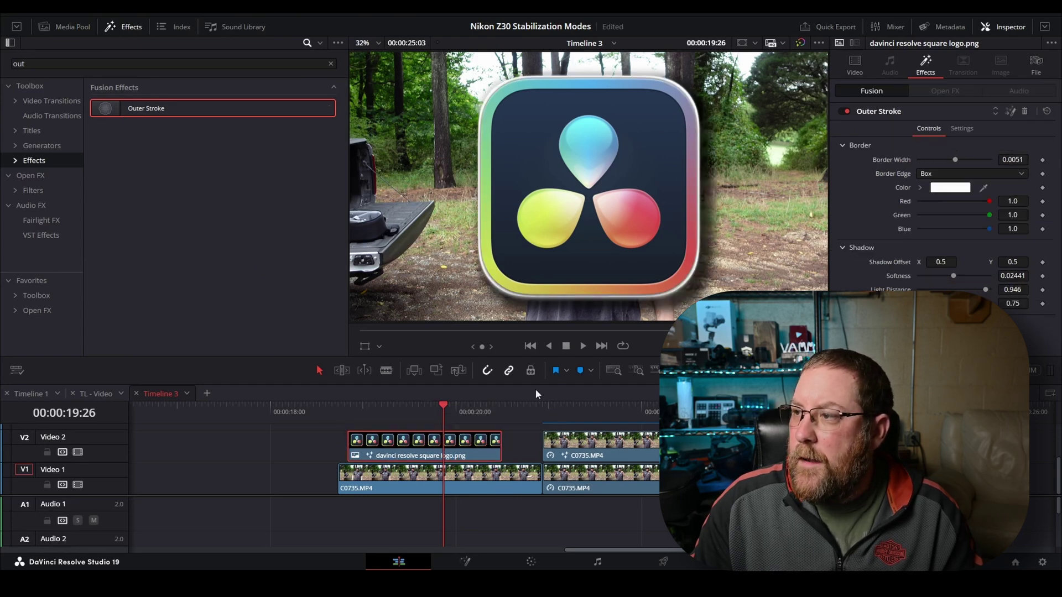
Thicken the logo's outer stroke border, then open the presenter's Outer Stroke node in Fusion
drag(954, 159, 990, 160)
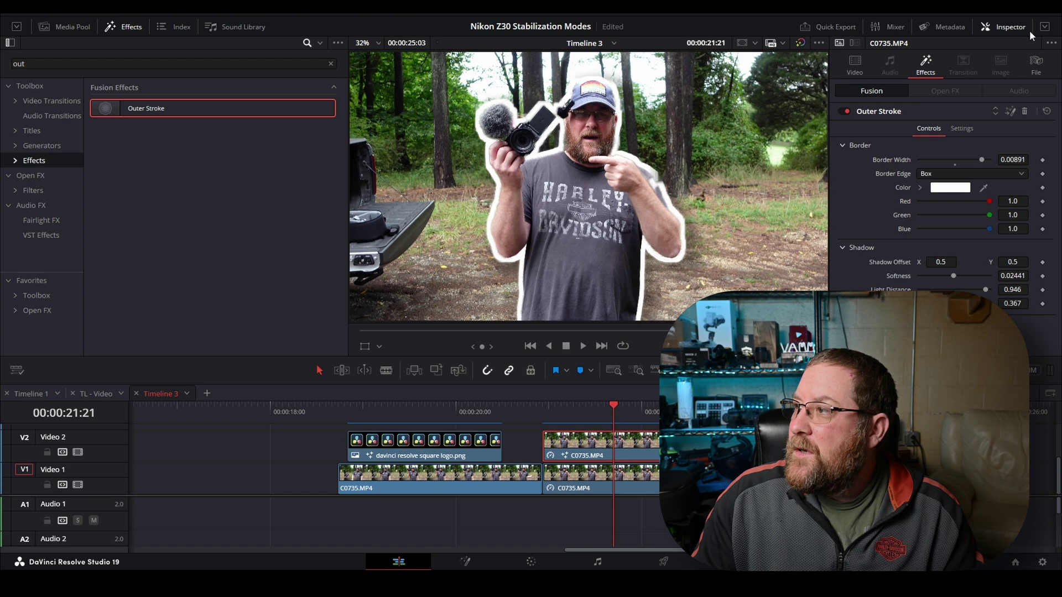
click(1015, 27)
click(1014, 27)
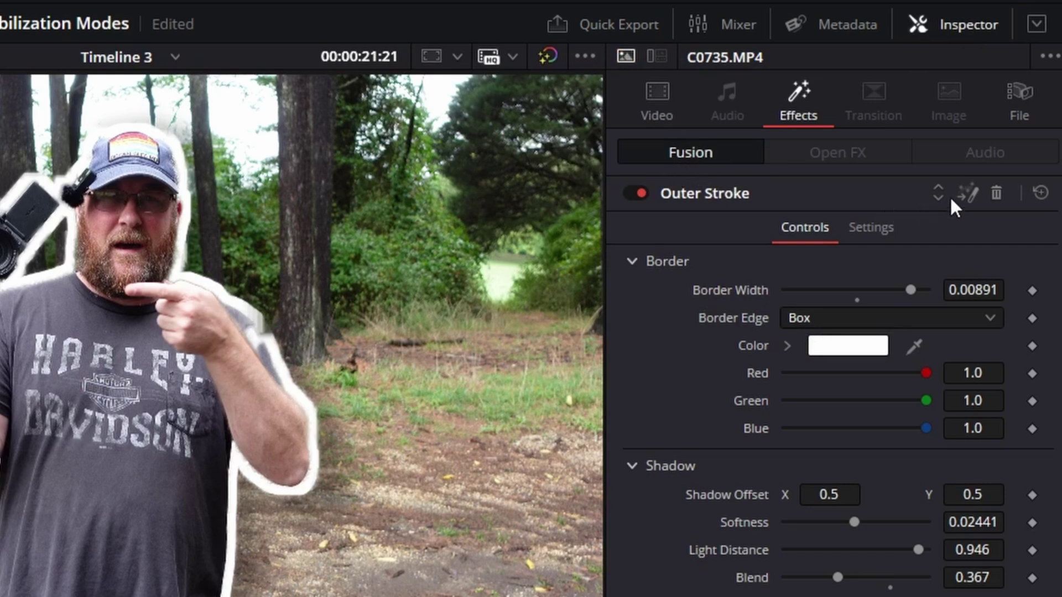
click(968, 194)
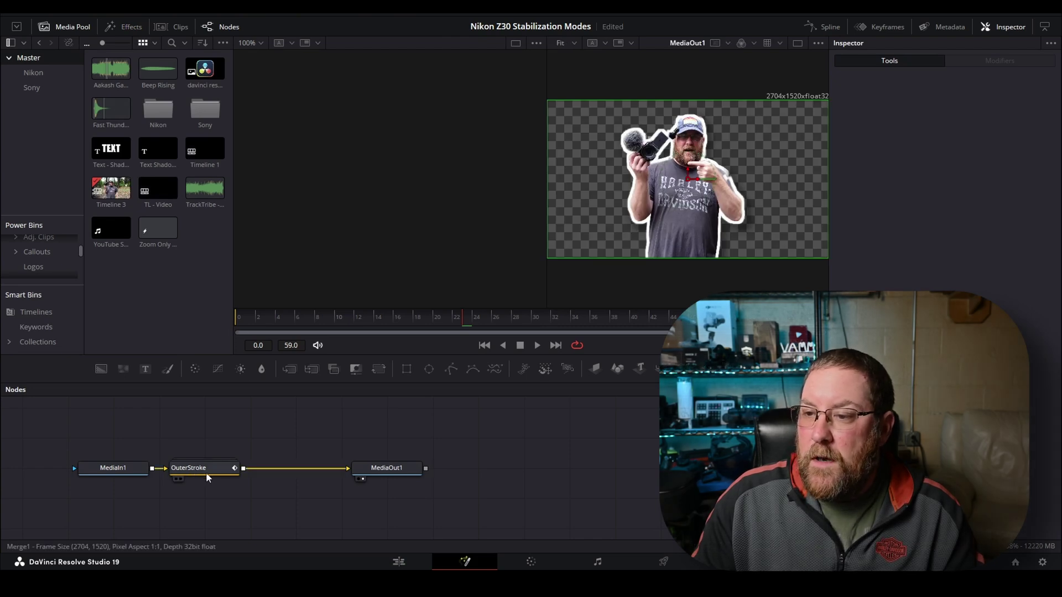
click(205, 471)
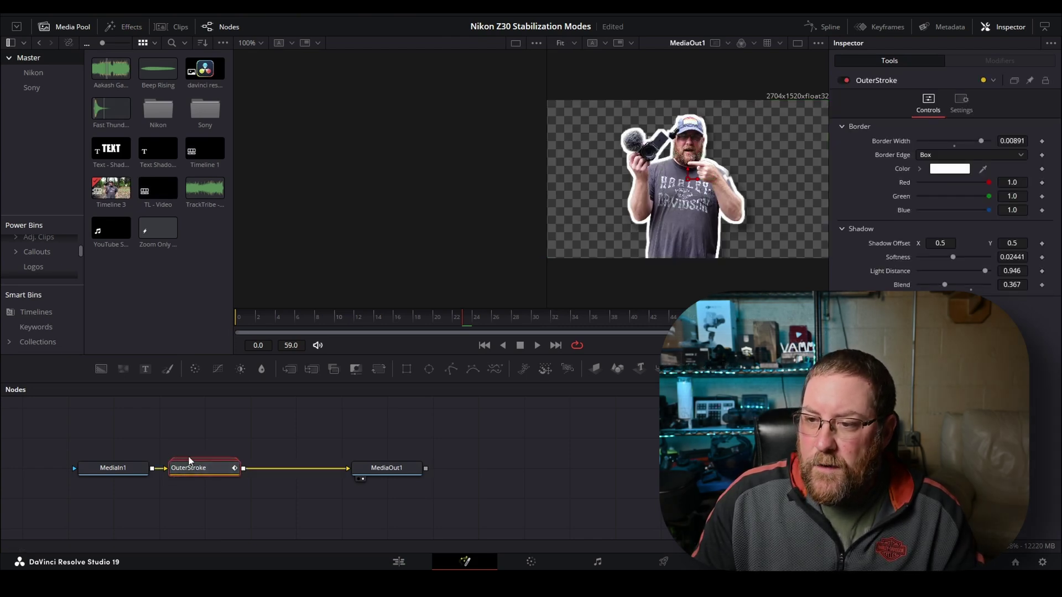
Expand the OuterStroke group with Ctrl+E and inspect its Background1 and Merge1 nodes
key(ctrl+e)
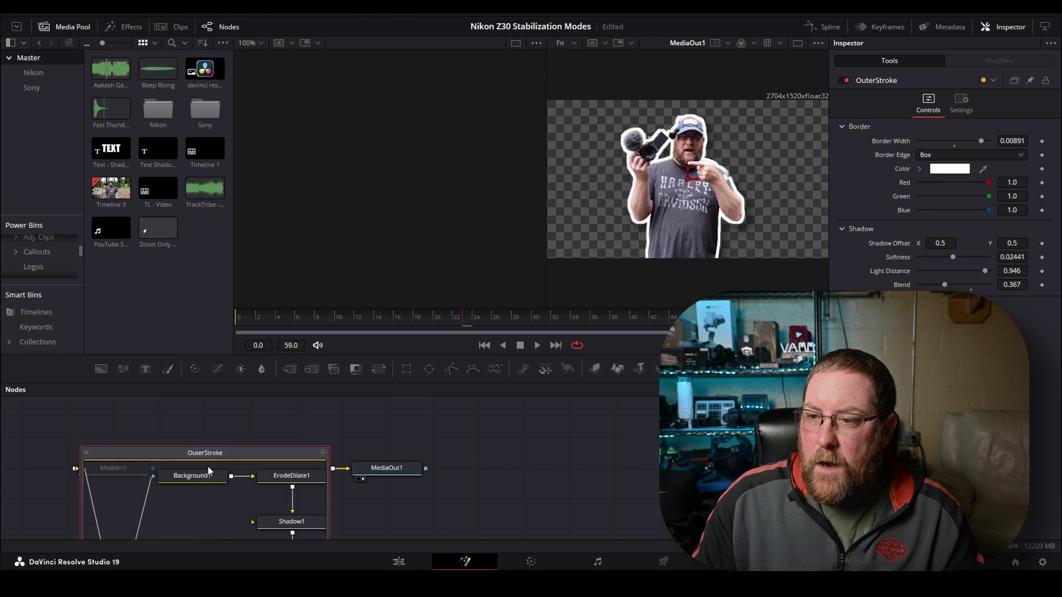
drag(252, 423, 377, 229)
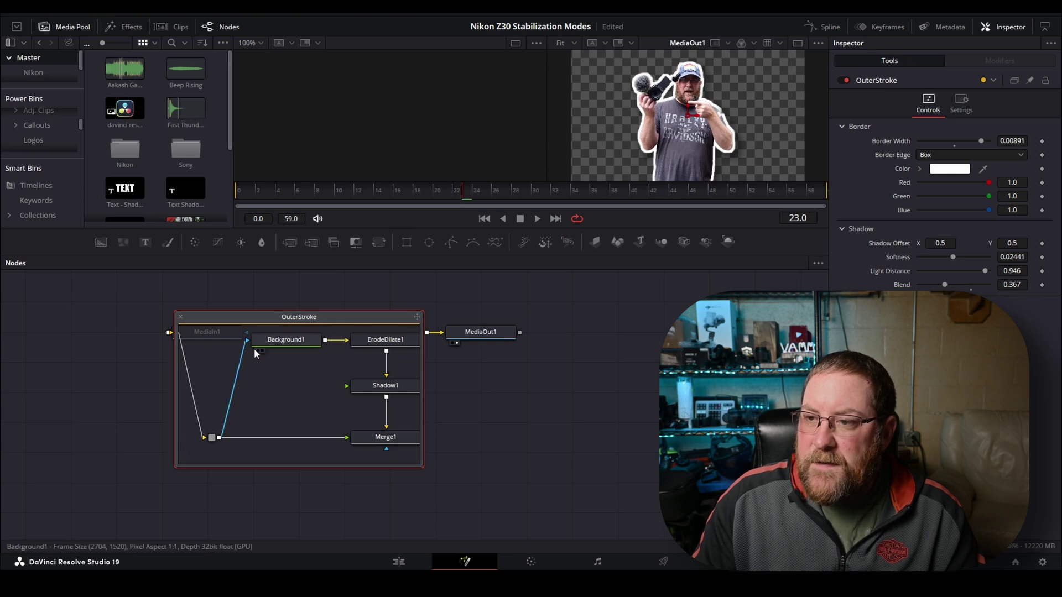
click(203, 332)
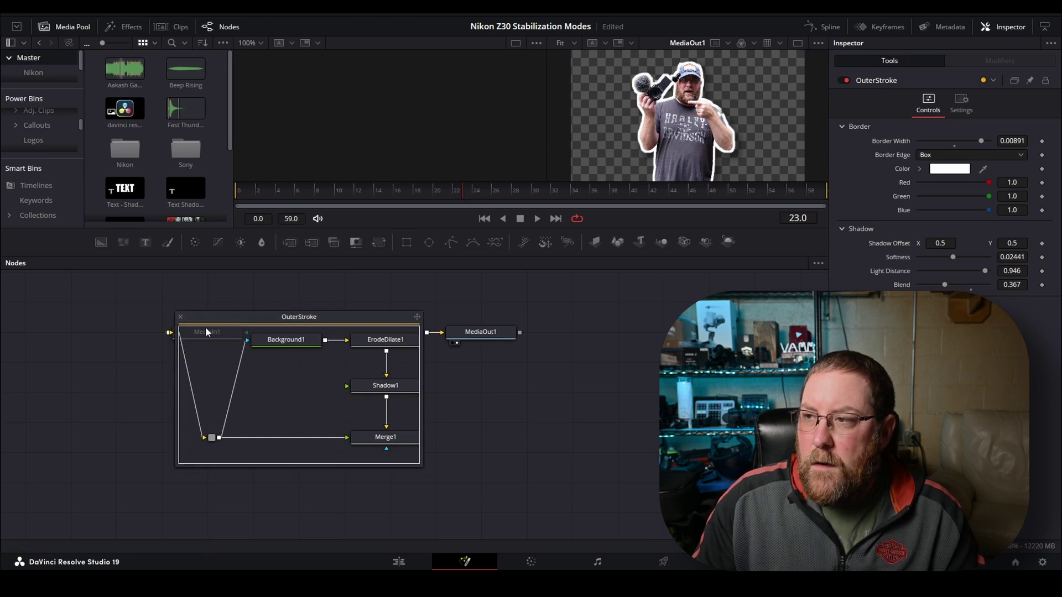
click(211, 438)
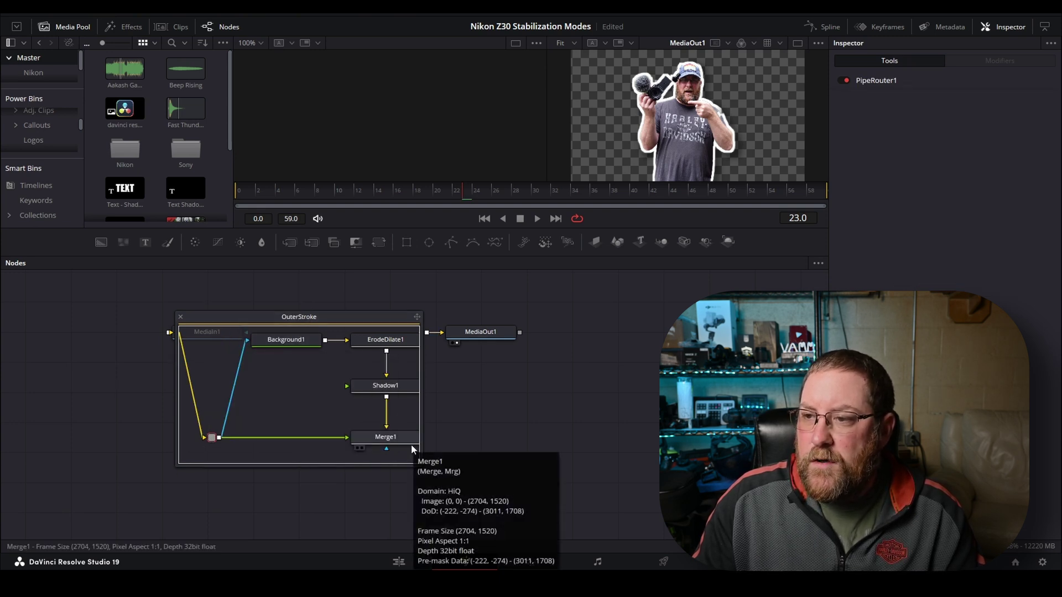
key(Tab)
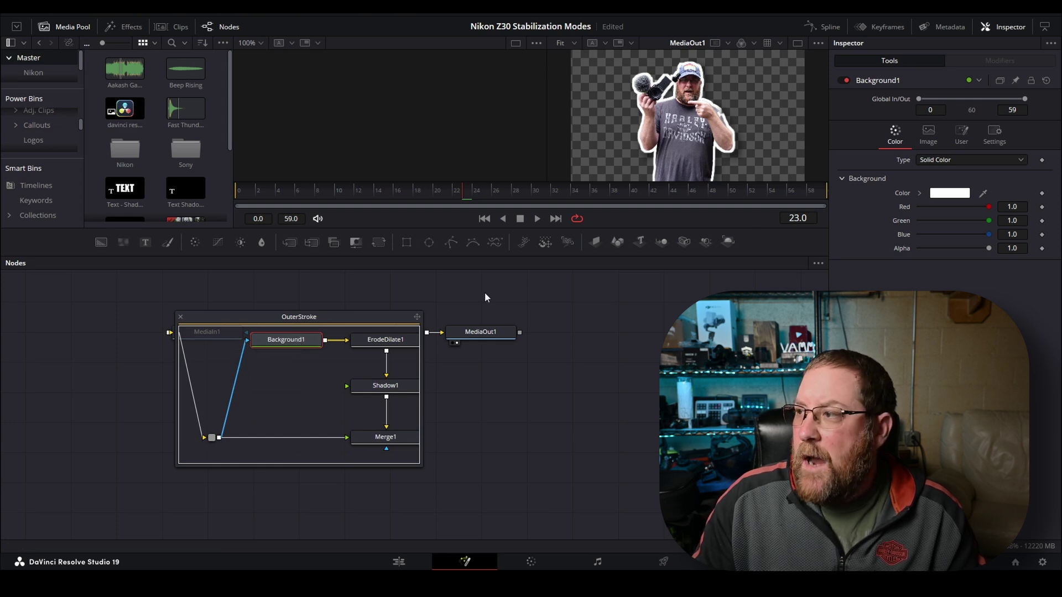
click(388, 440)
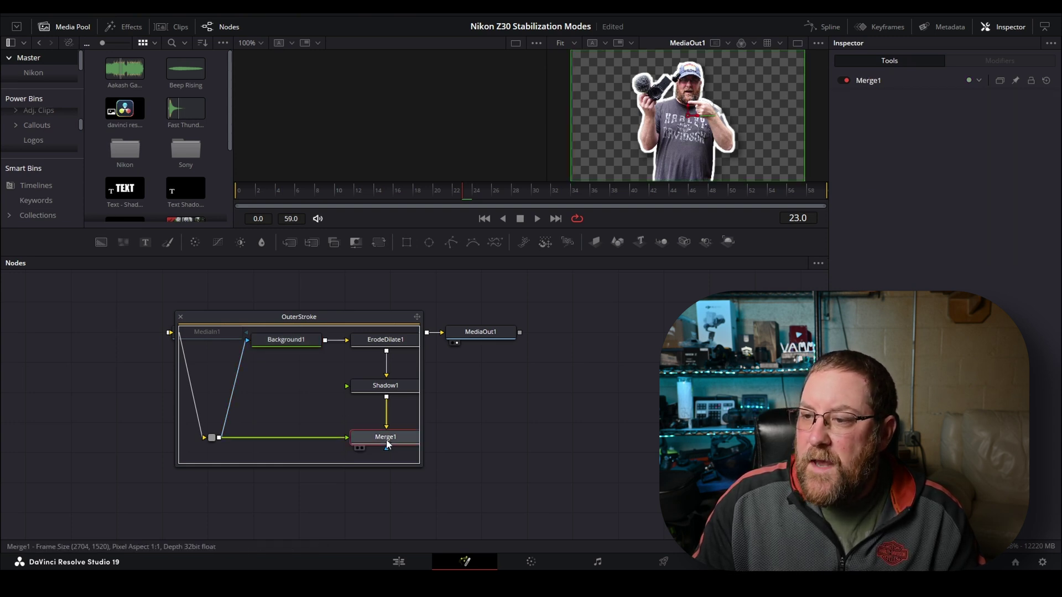
Test and restore Merge1's footage link, move Background1 and ErodeDilate1 lower, and select Shadow1
drag(330, 440, 334, 435)
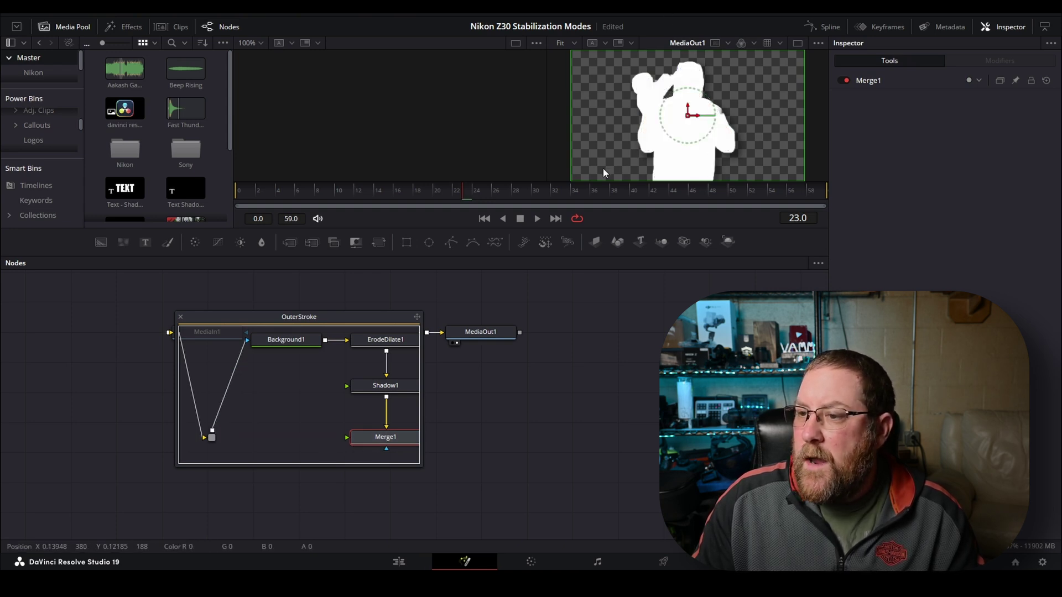
key(ctrl+z)
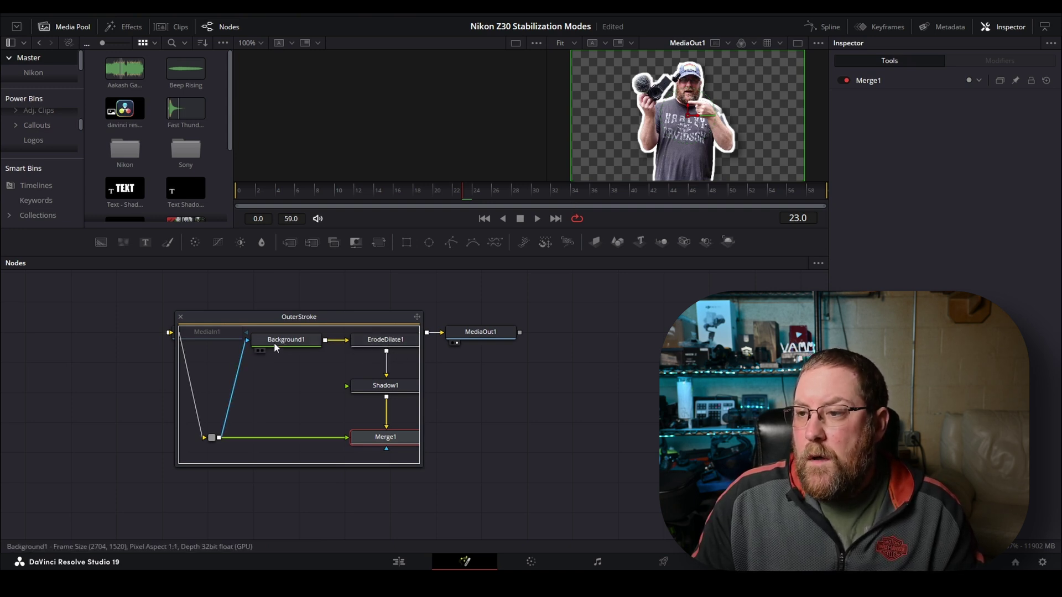
drag(269, 338, 281, 344)
drag(394, 340, 398, 347)
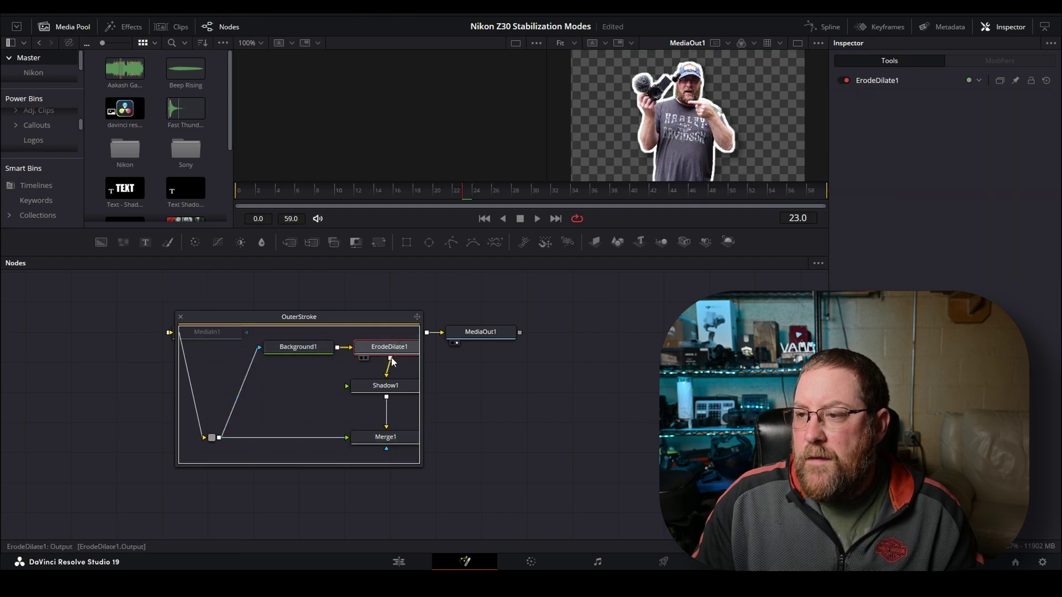
click(386, 390)
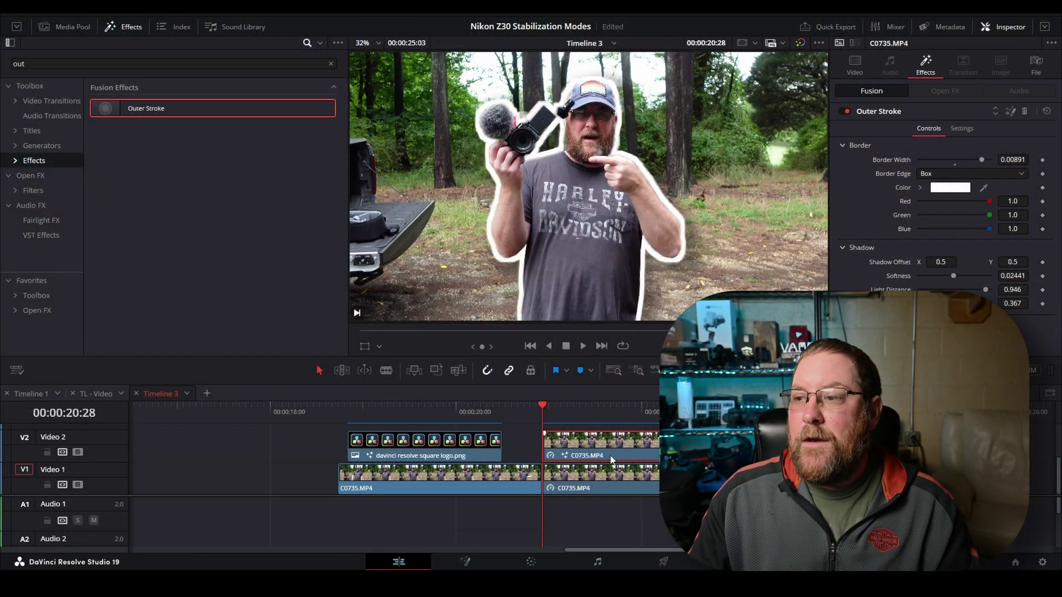
Reopen the presenter's Outer Stroke in Fusion and make room in the group for a new node
click(586, 417)
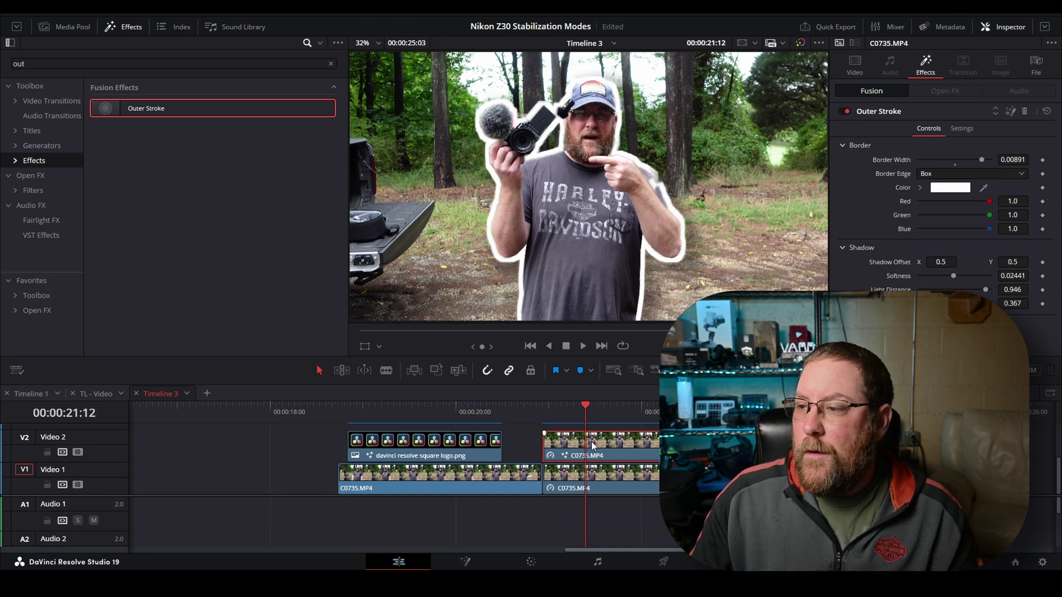
click(1011, 110)
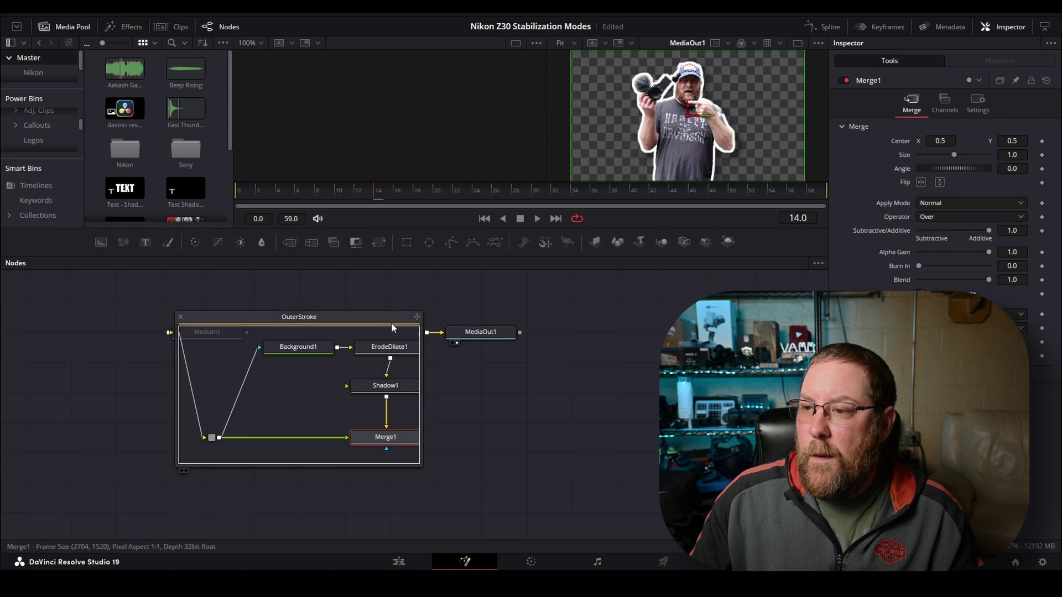
drag(421, 362, 509, 365)
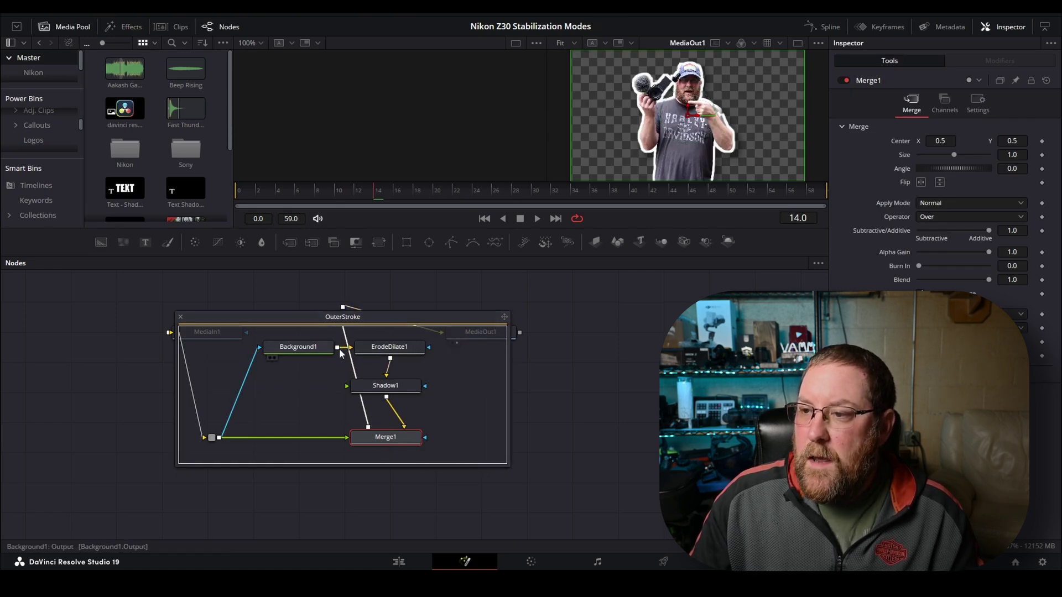
drag(405, 388, 449, 396)
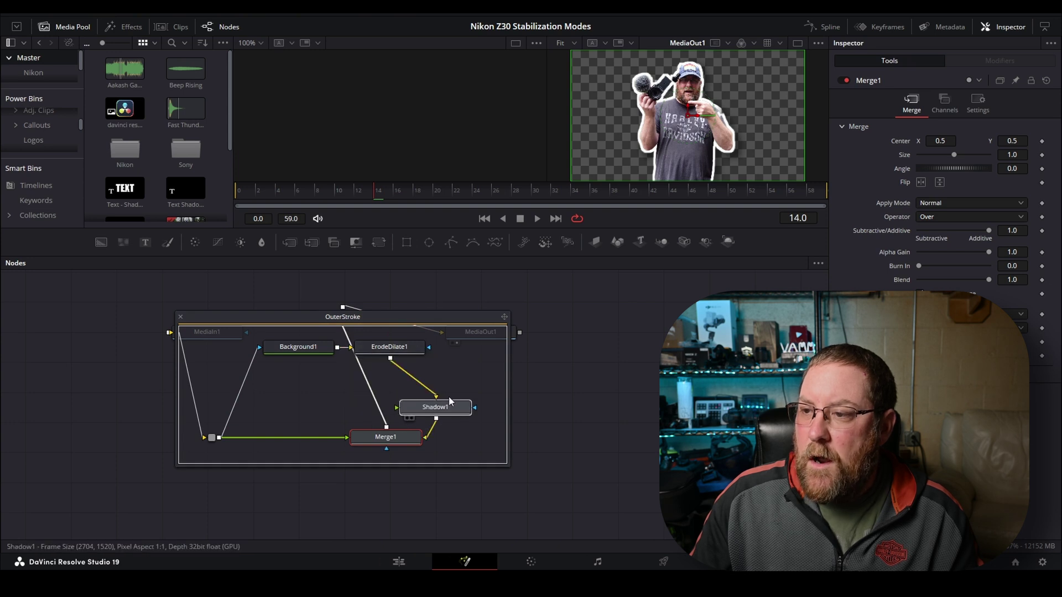
Insert a Glow node after ErodeDilate1 and tint it blue: green scale 1.48, blue scale 1.858
click(384, 348)
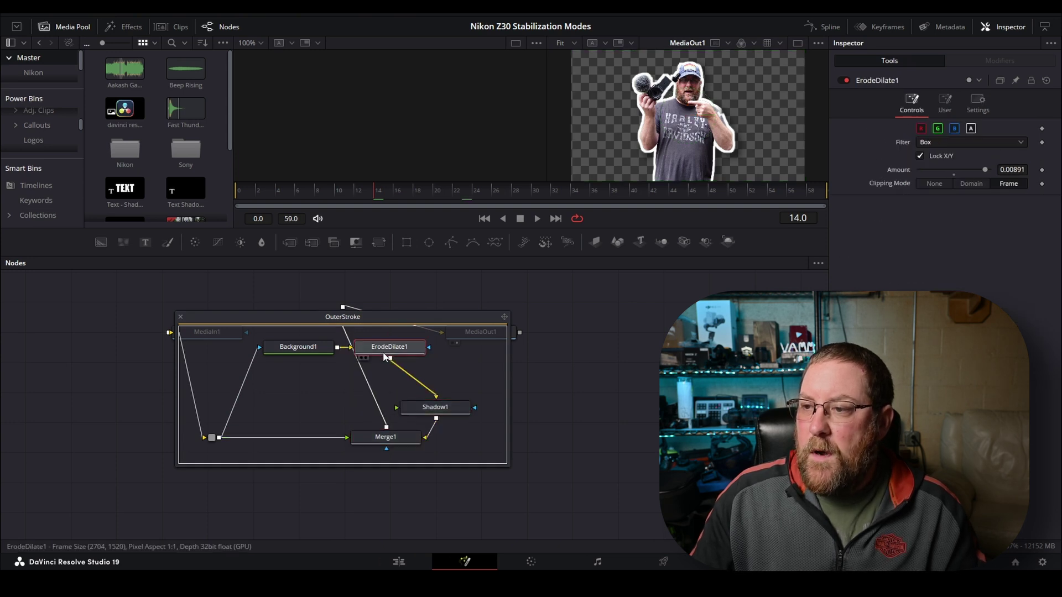
key(shift+space)
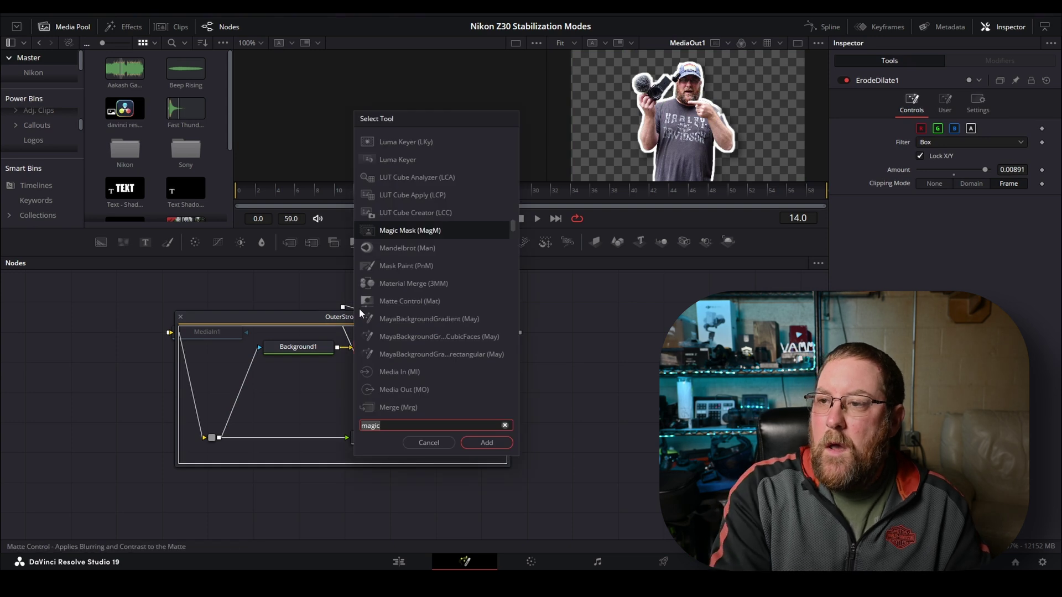
text(glow)
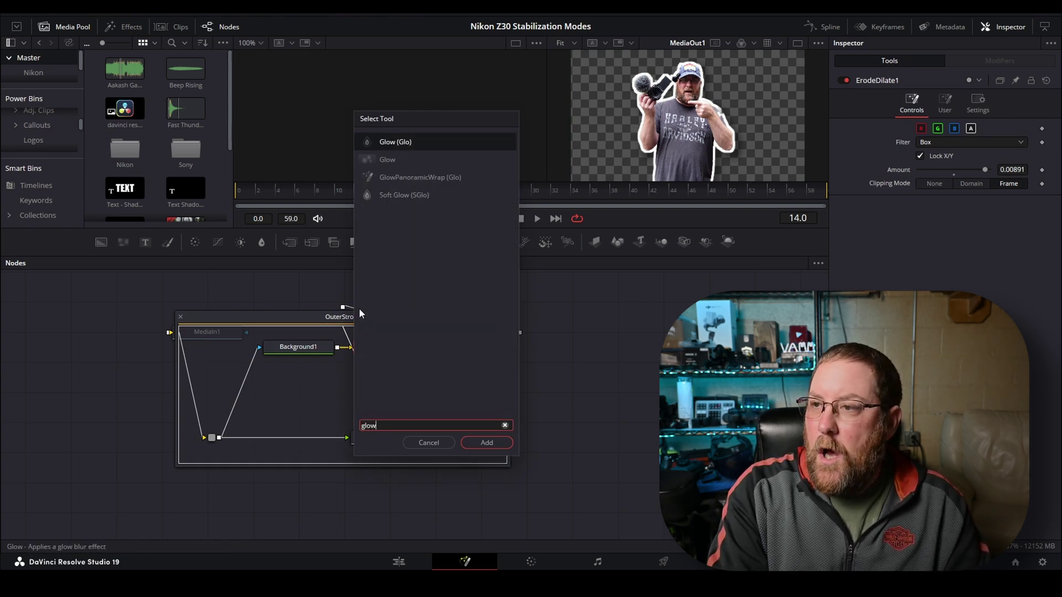
click(495, 441)
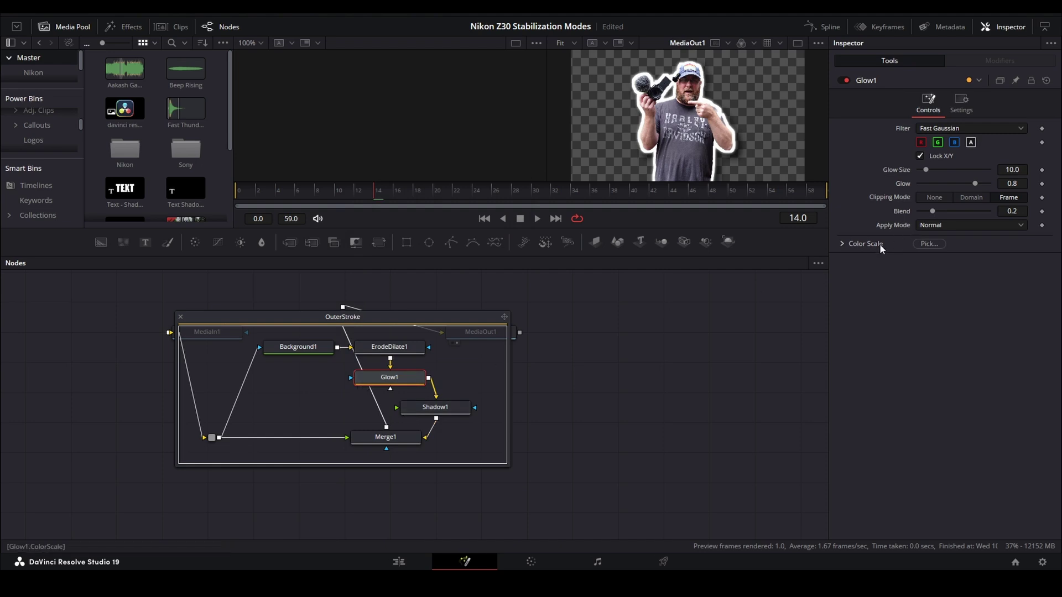
click(841, 244)
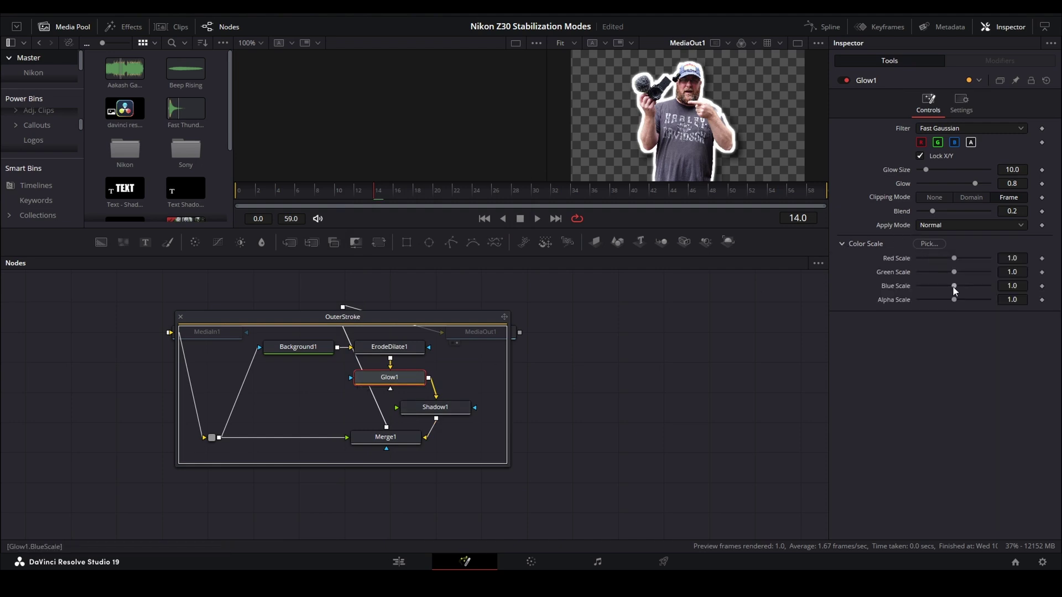
drag(953, 286, 971, 273)
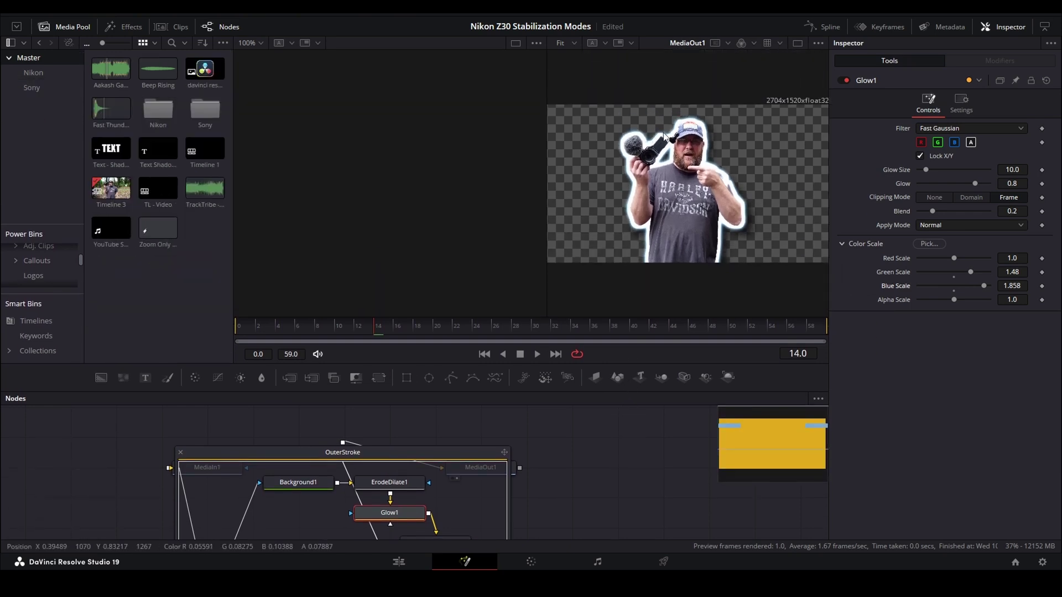
click(398, 561)
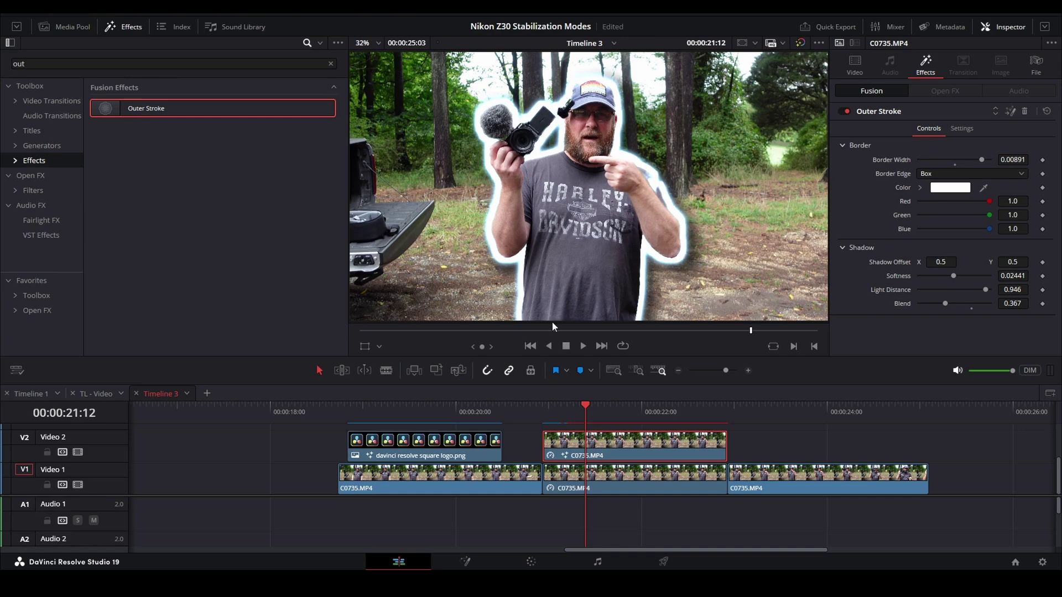
Play the presenter clip from 00:00:20:28 and 00:00:08:01 to review the glowing blue outline
click(545, 413)
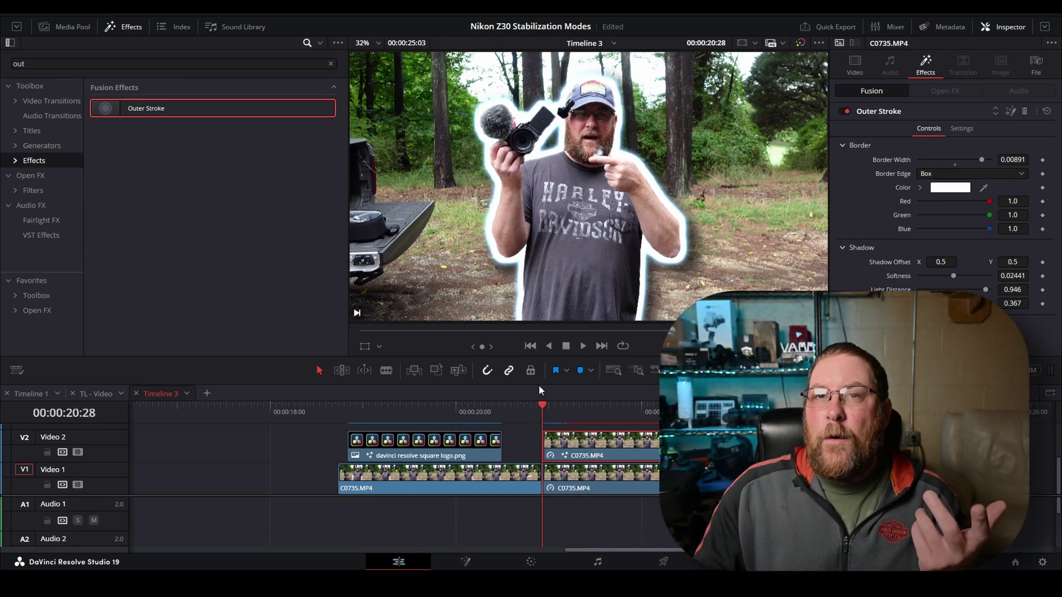
key(space)
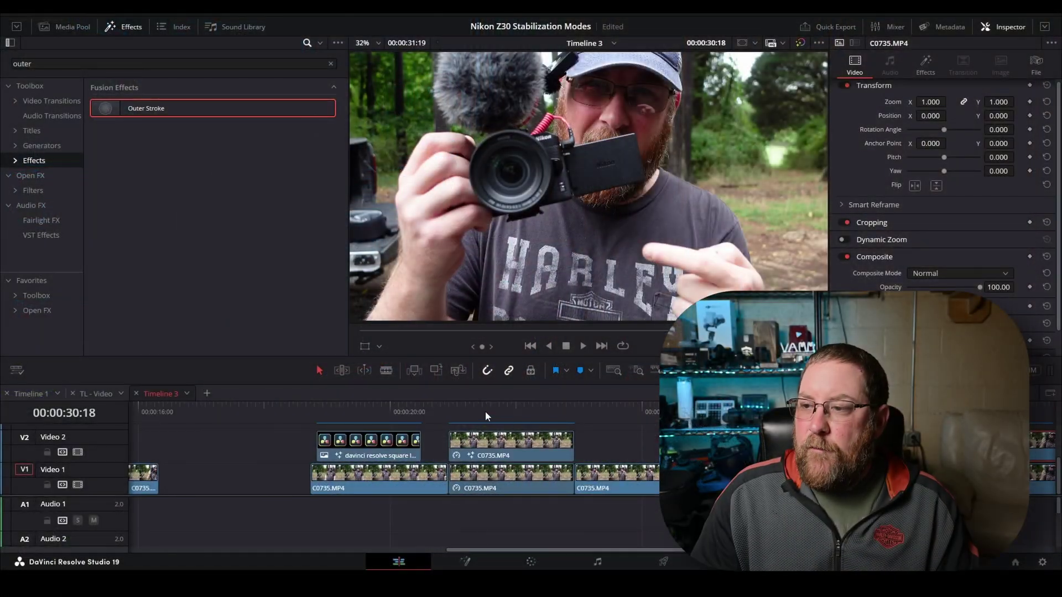
click(484, 410)
scroll(483, 410, down, 3)
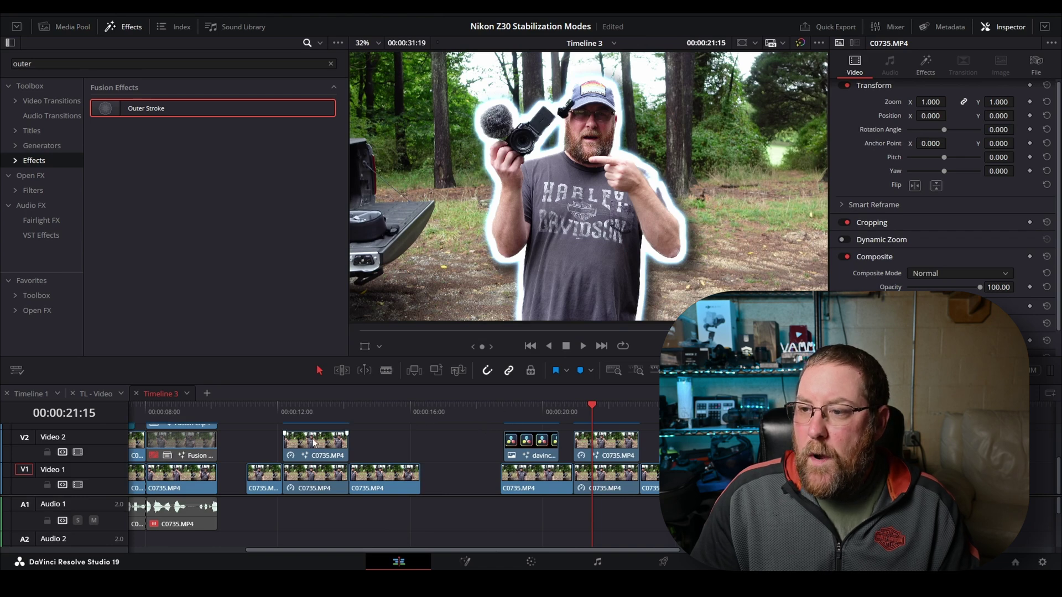
click(282, 413)
scroll(248, 433, left, 5)
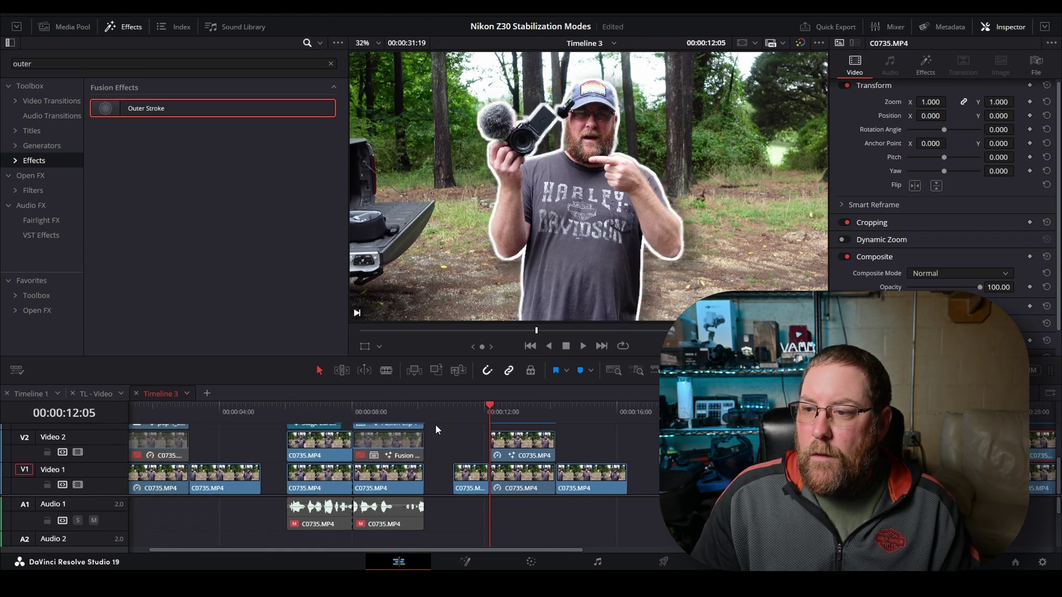
drag(334, 412, 353, 412)
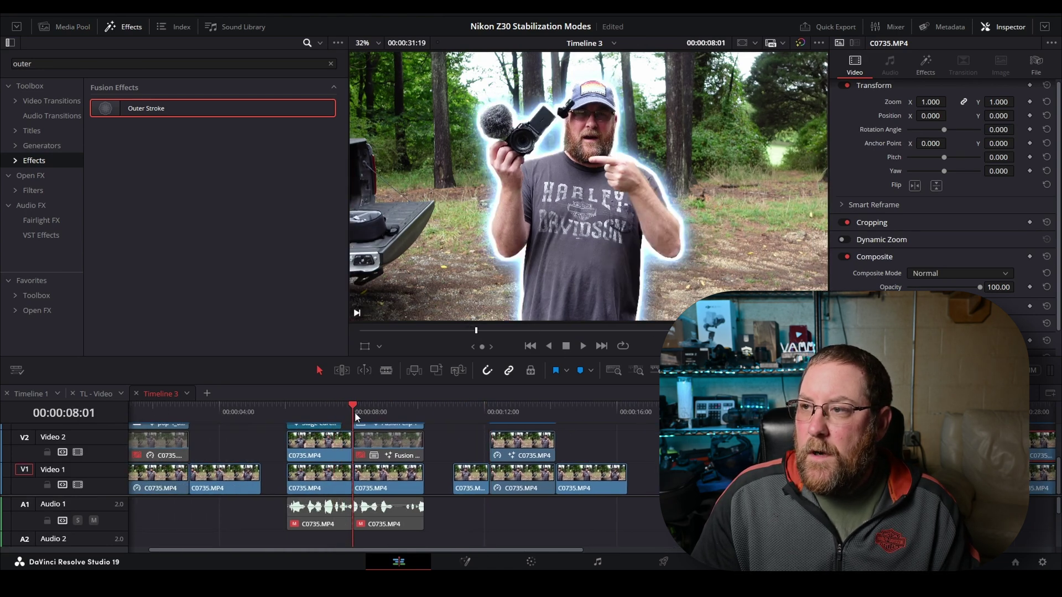
key(space)
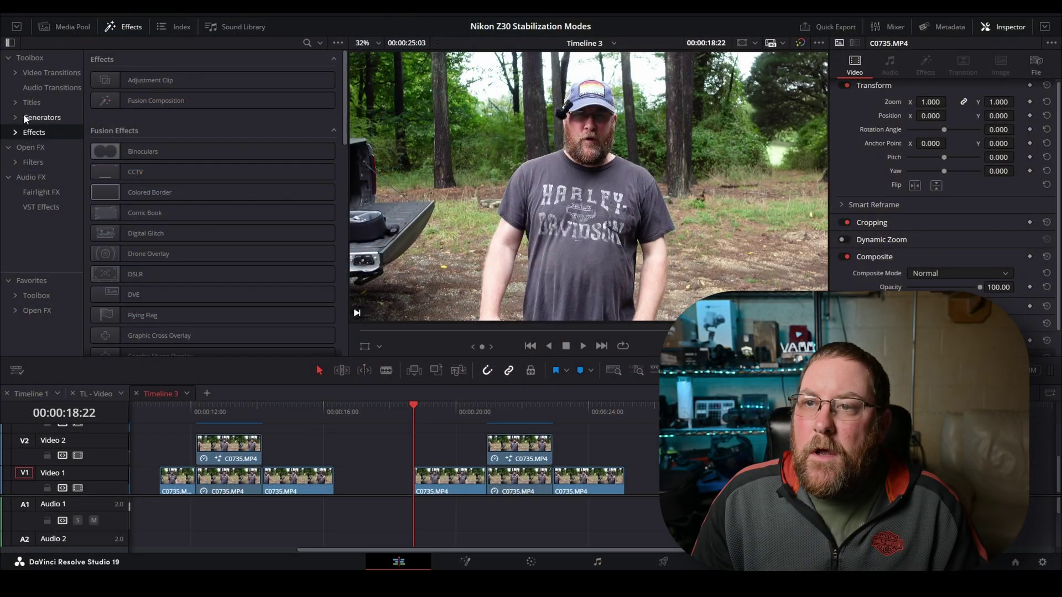
Add the Stage Curtains generator, found by searching 'curt', to Video 2 before the presenter clip
click(39, 117)
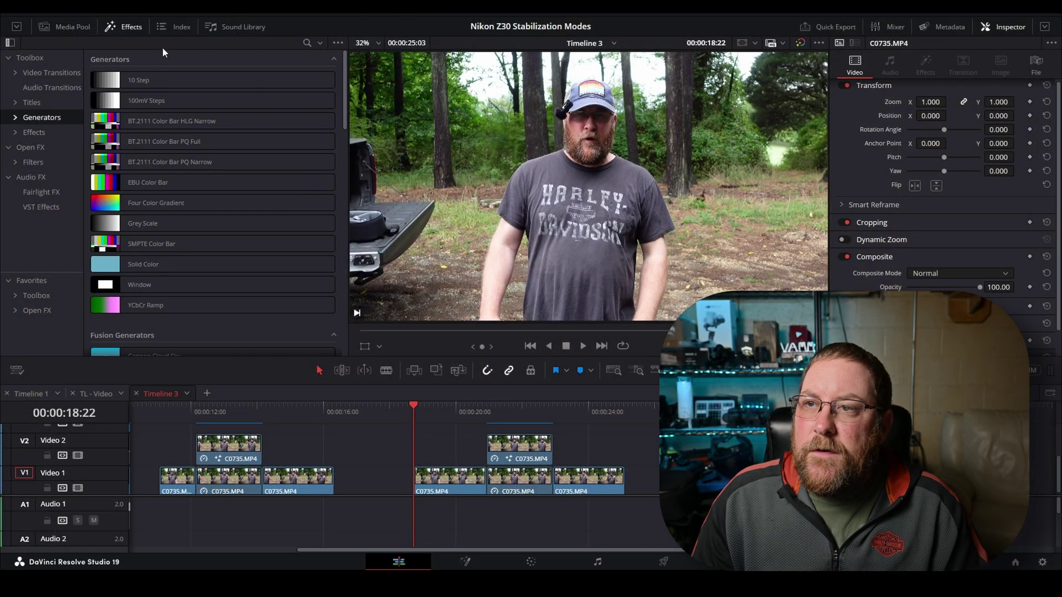
click(306, 43)
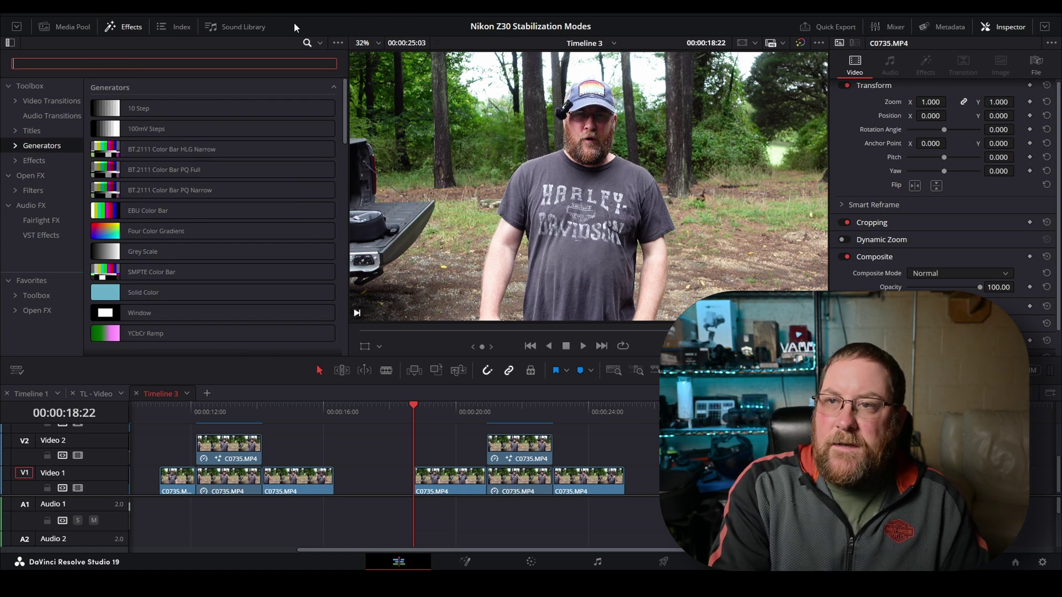
text(curt)
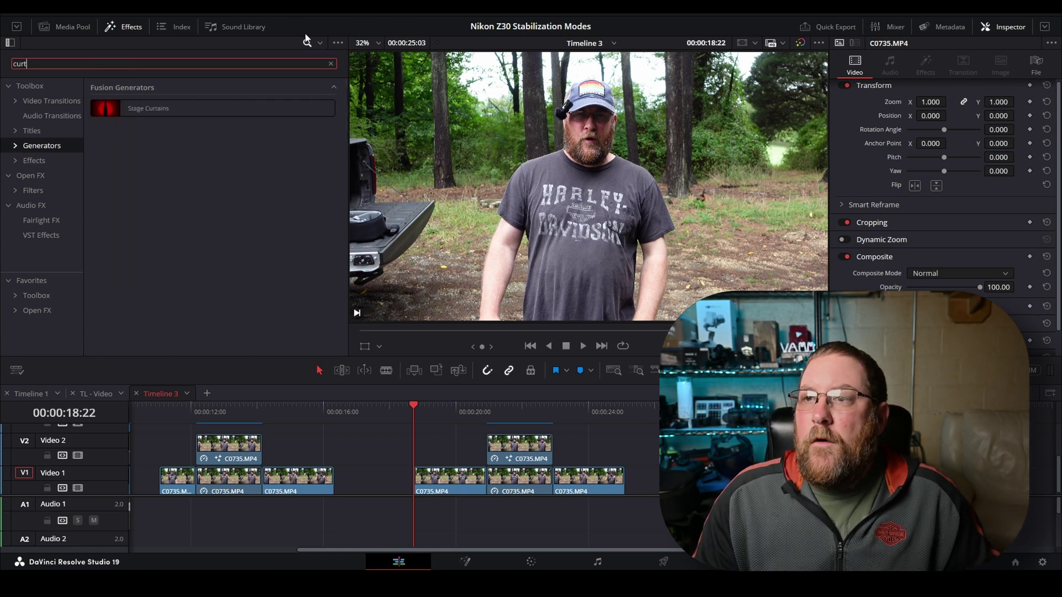
mouse_move(142, 107)
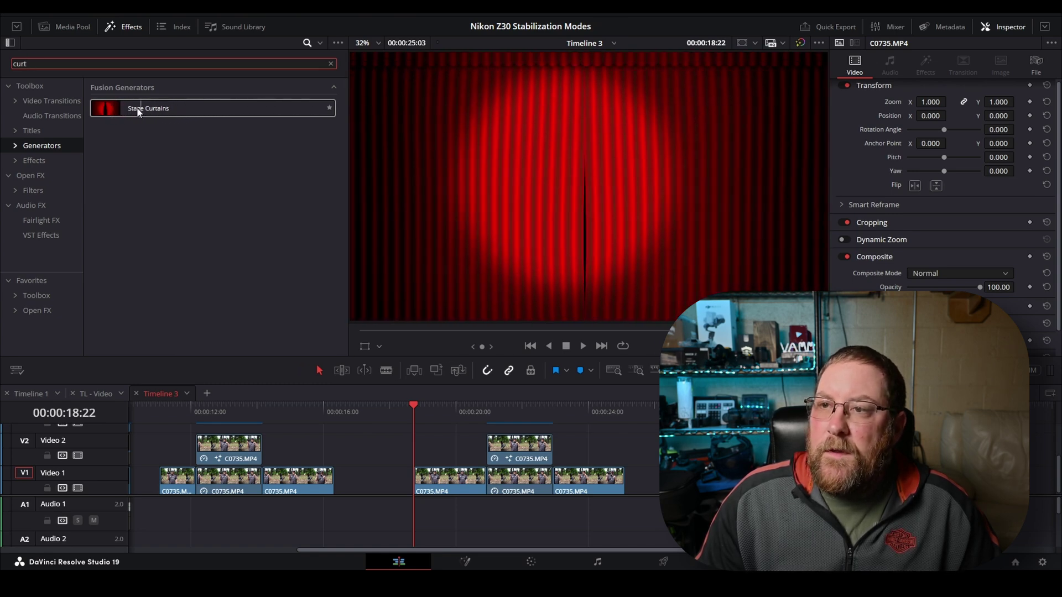
drag(124, 108, 381, 446)
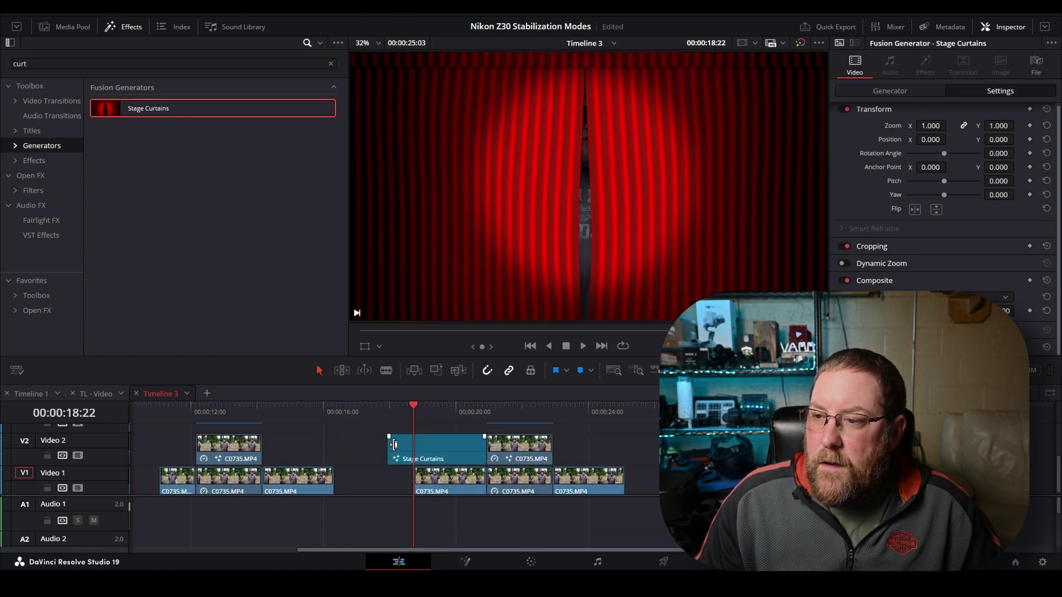
Shorten the Stage Curtains clip and play the curtains opening onto the presenter
mouse_move(482, 448)
mouse_down()
mouse_move(427, 451)
mouse_move(485, 447)
mouse_up()
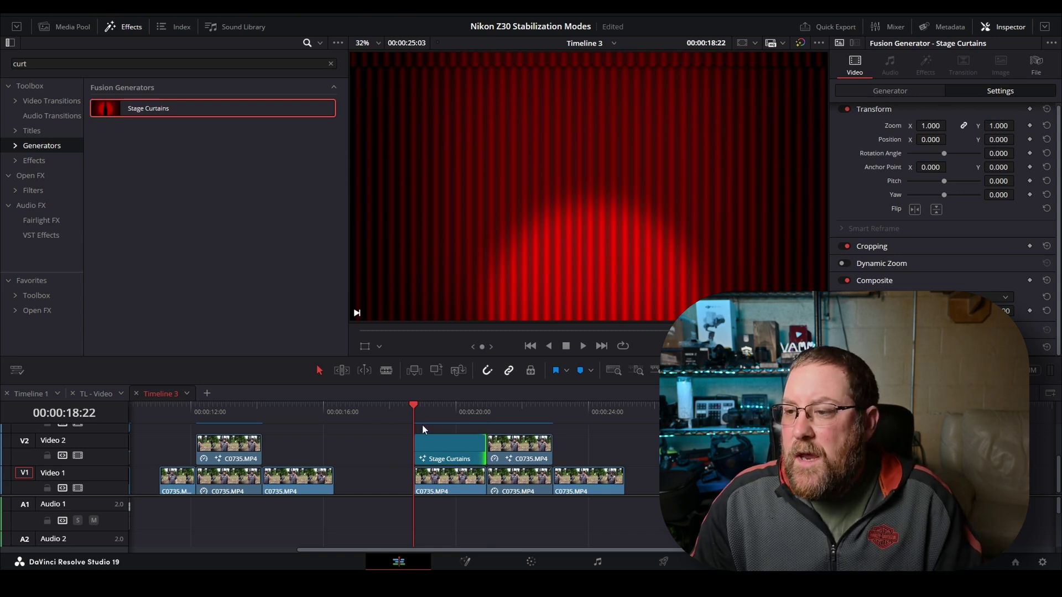
drag(479, 451, 470, 451)
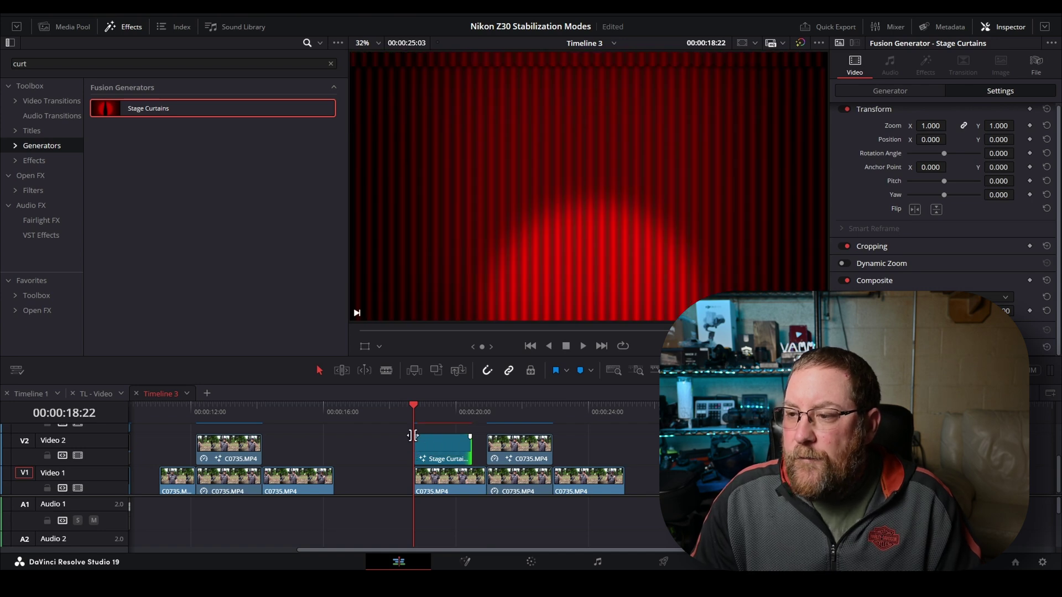
click(394, 410)
key(space)
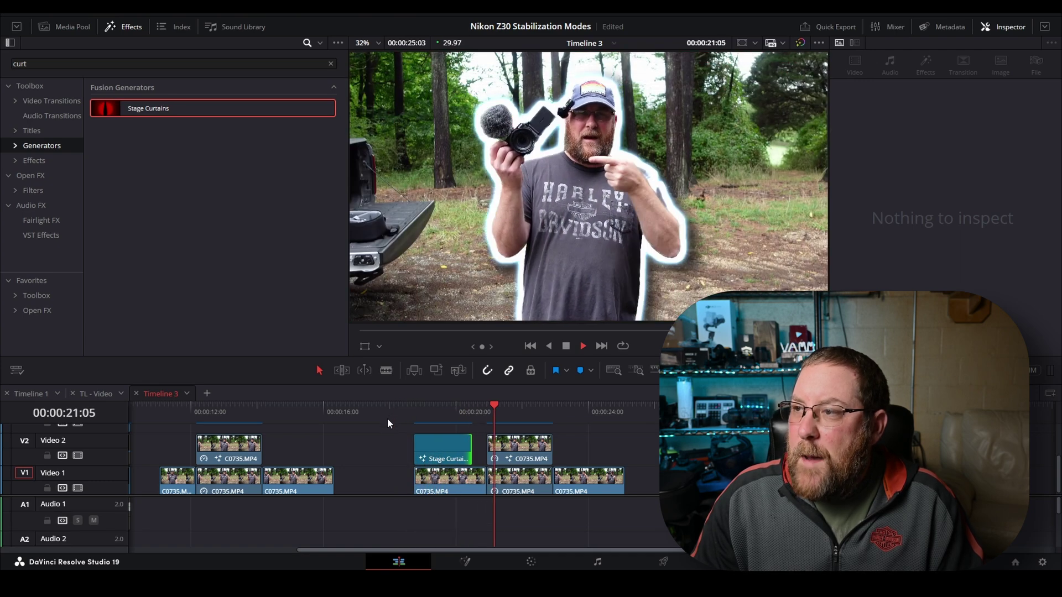
click(403, 410)
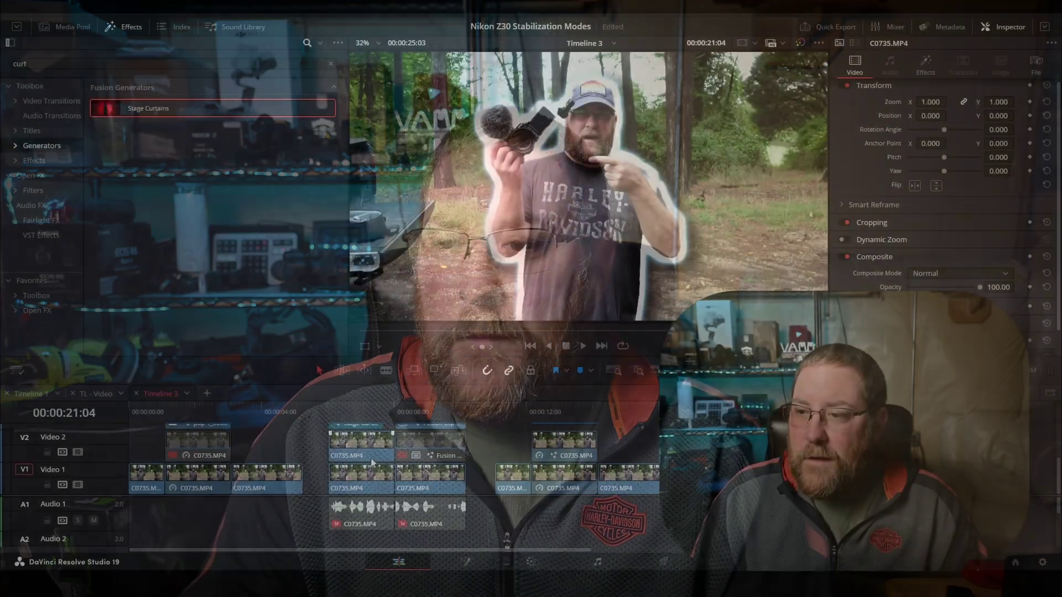
Jump to the finished example at 00:00:06:01 and enlarge the timeline to inspect its stacked clips
click(327, 413)
scroll(357, 452, up, 2)
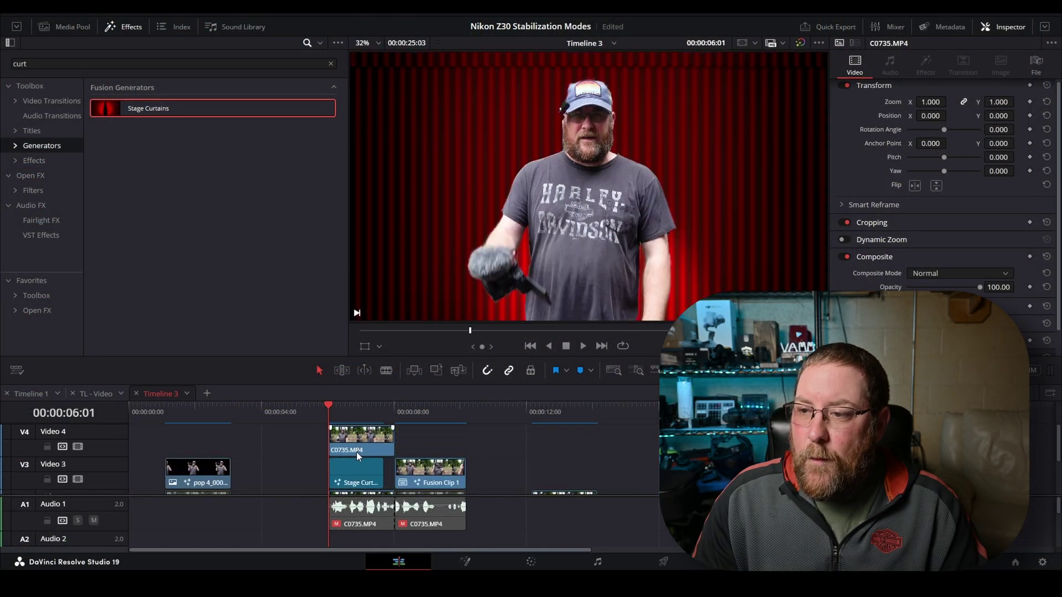
click(352, 440)
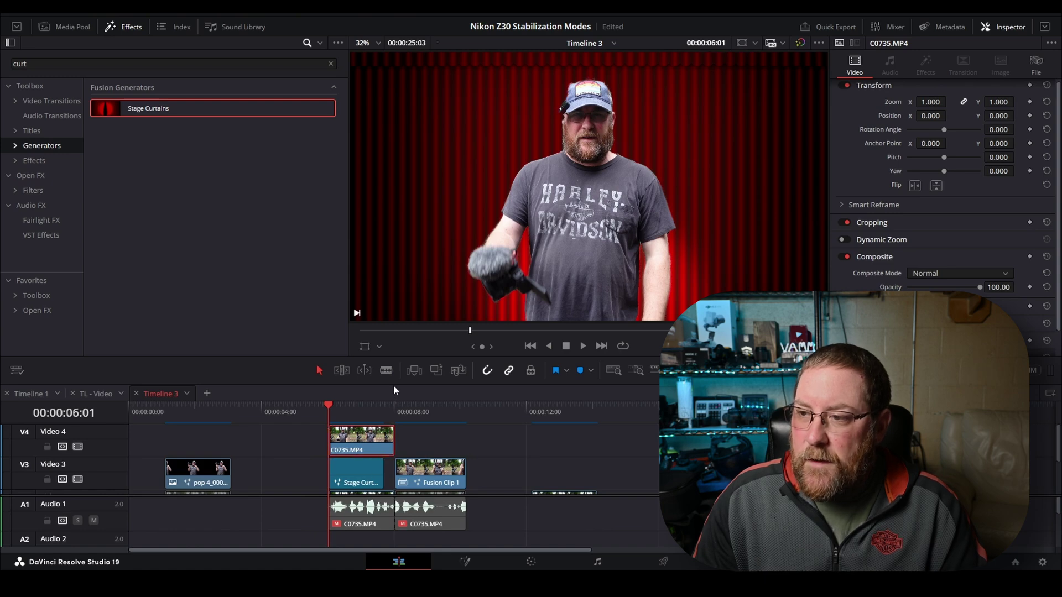
drag(401, 308, 401, 164)
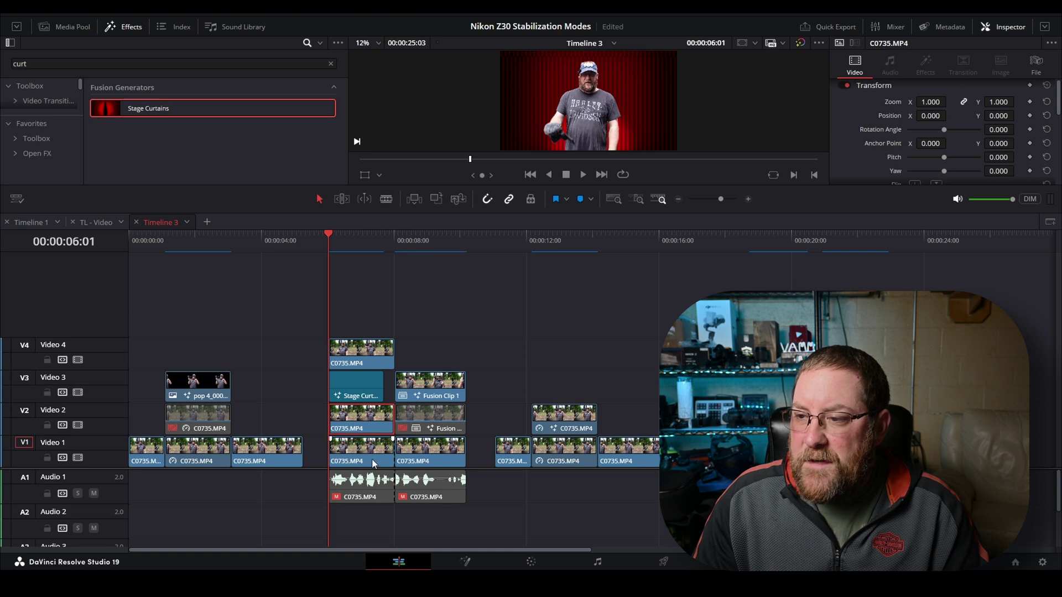
click(361, 392)
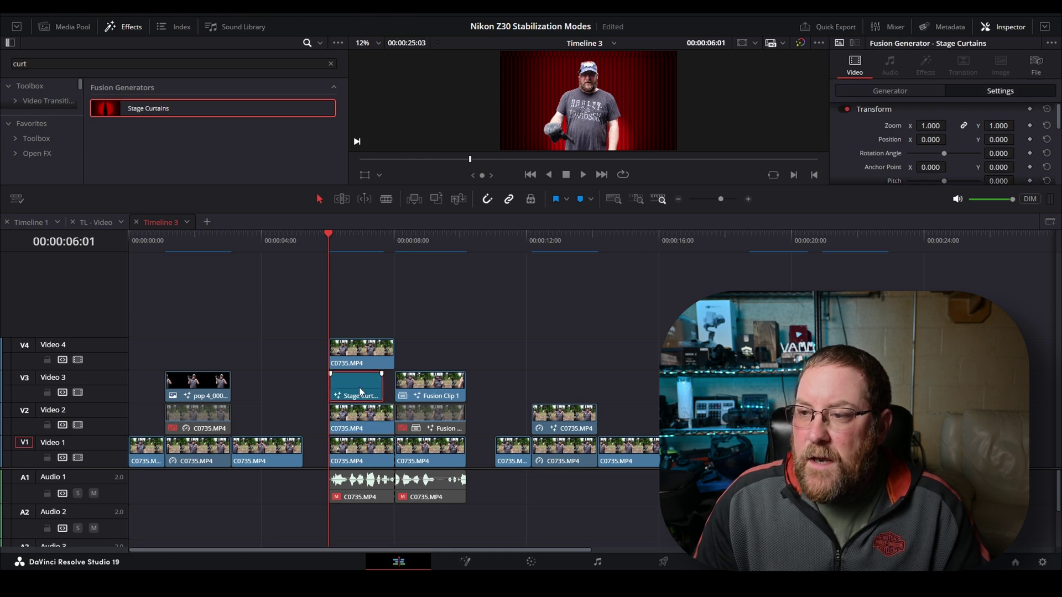
click(370, 356)
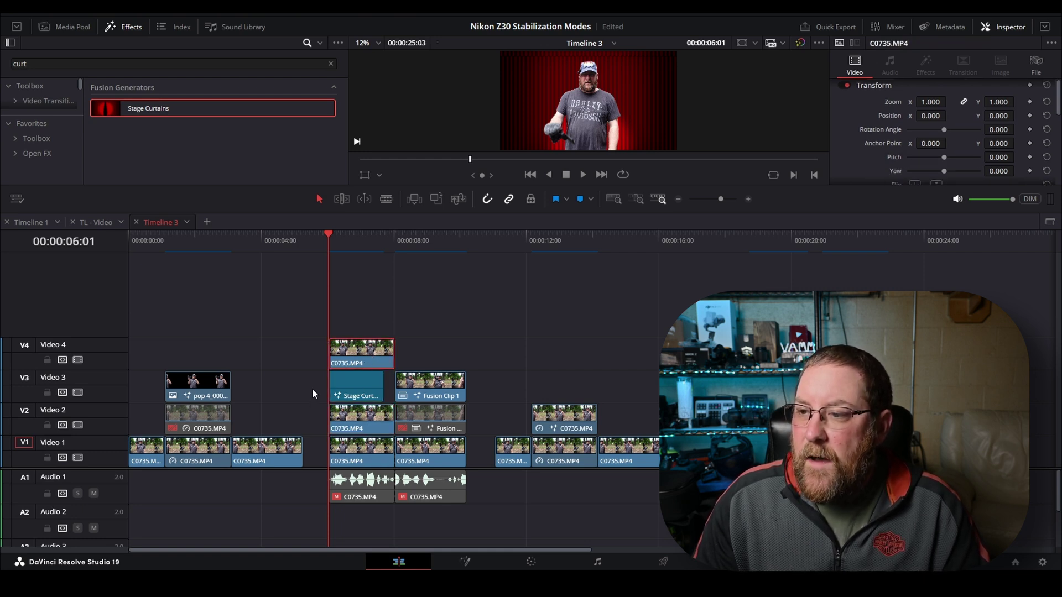
Toggle the curtains and lower clips off and back on with D, then play the presenter over the curtains
drag(369, 444, 368, 452)
key(d)
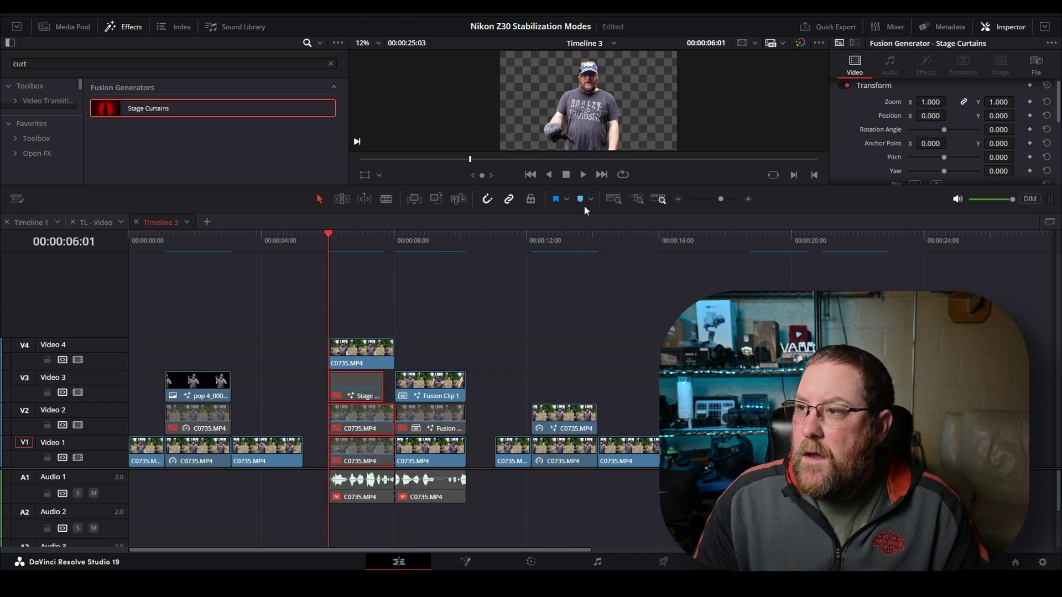
drag(578, 212, 579, 342)
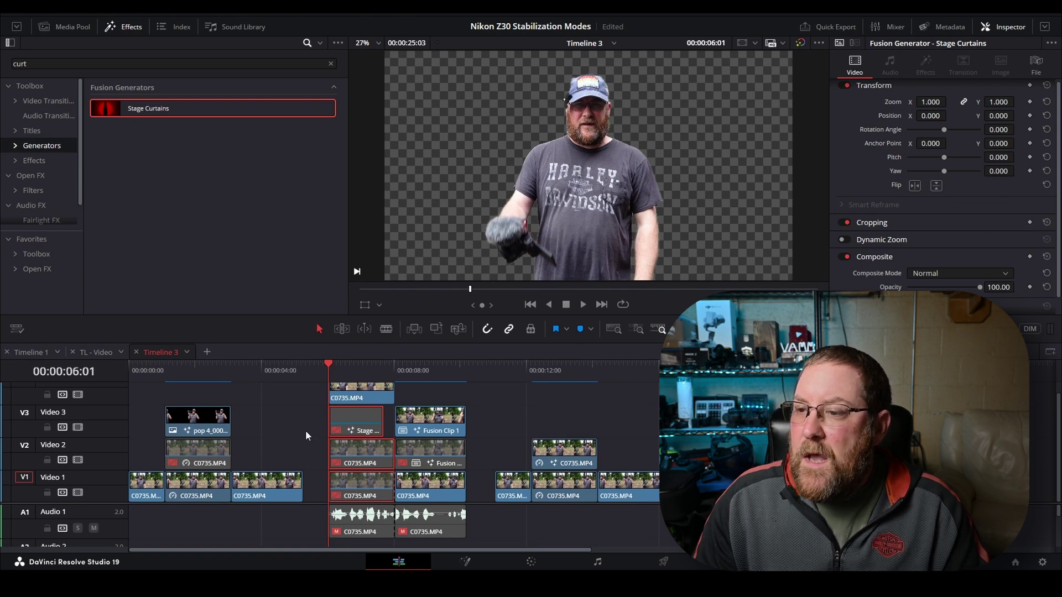
key(d)
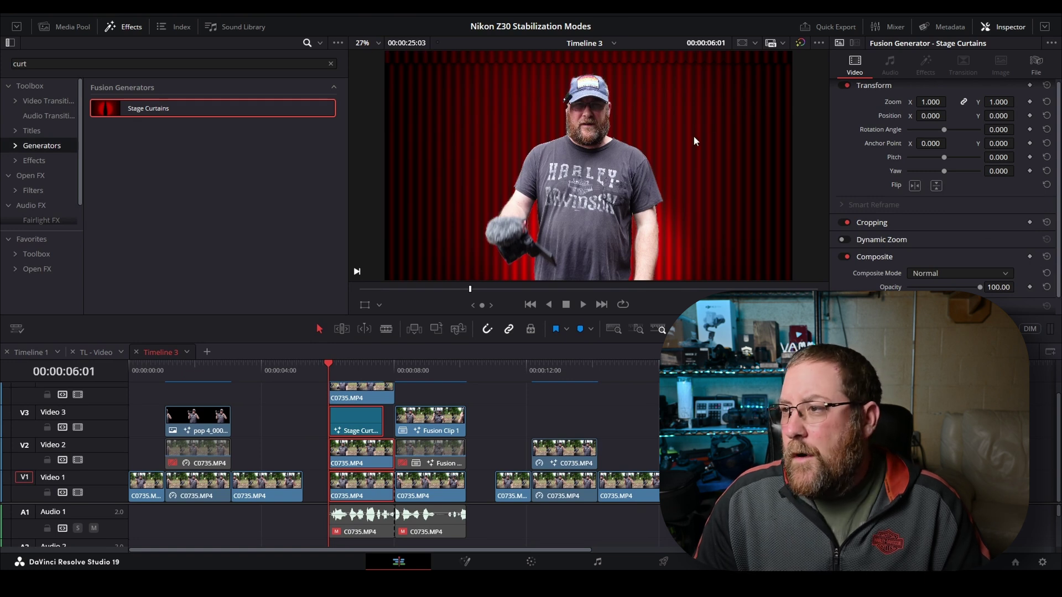
click(317, 366)
key(space)
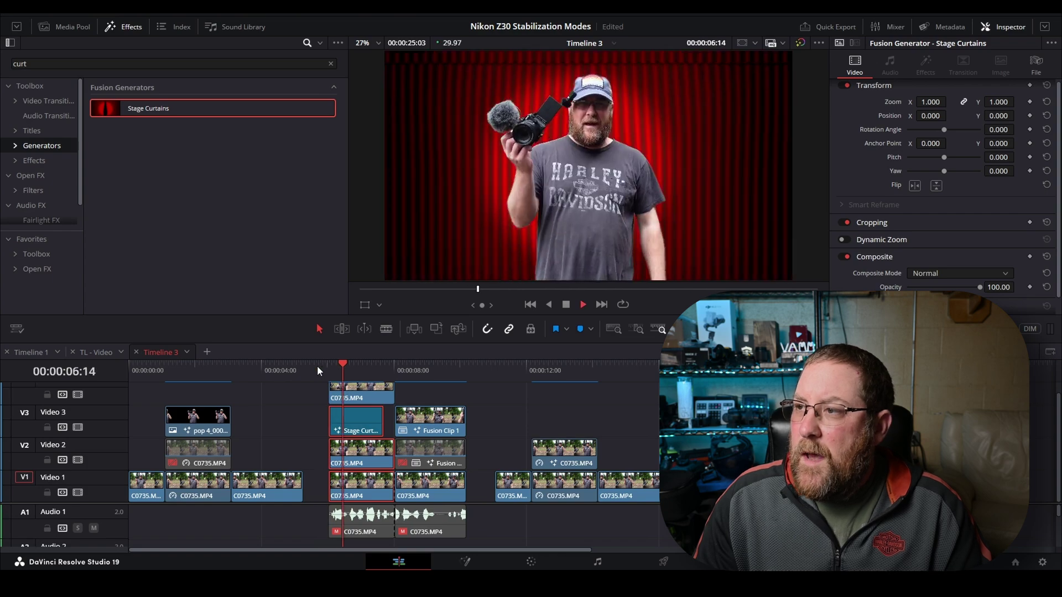